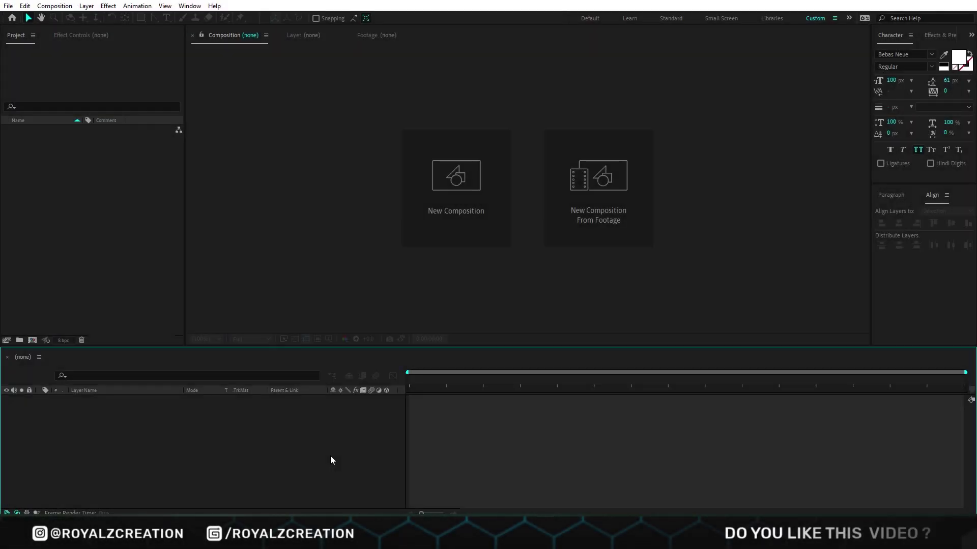
# Step: Create a new 360×80 composition named Text
pyautogui.click(441, 212)
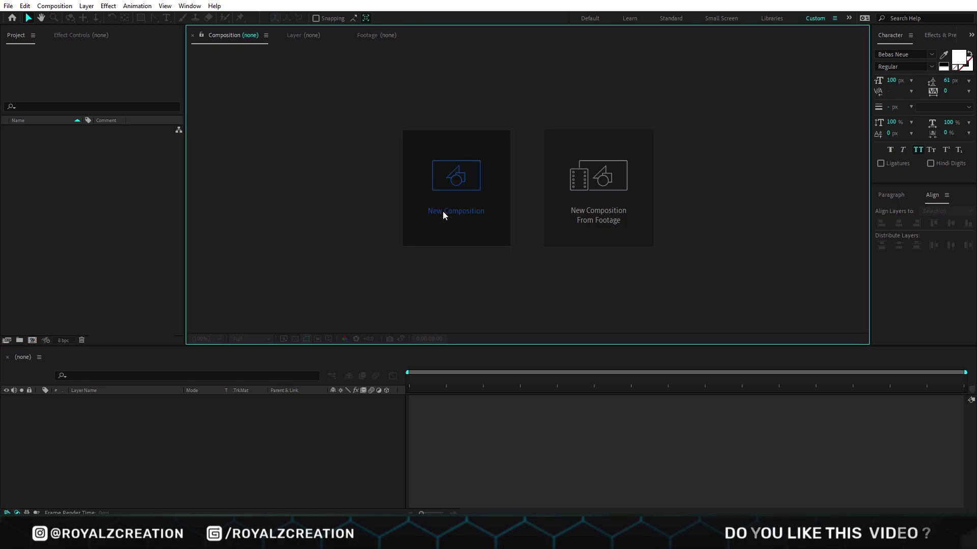
pyautogui.write('Text')
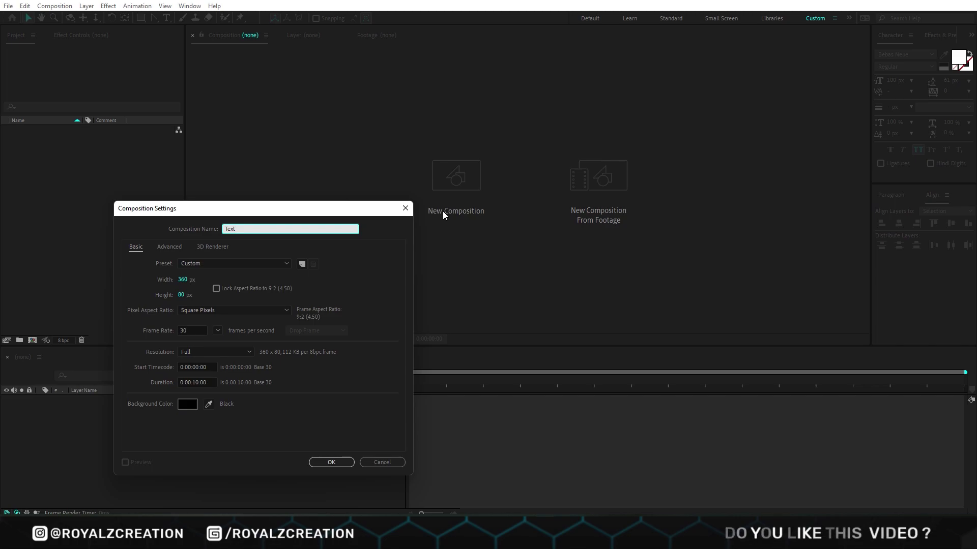
pyautogui.press('Return')
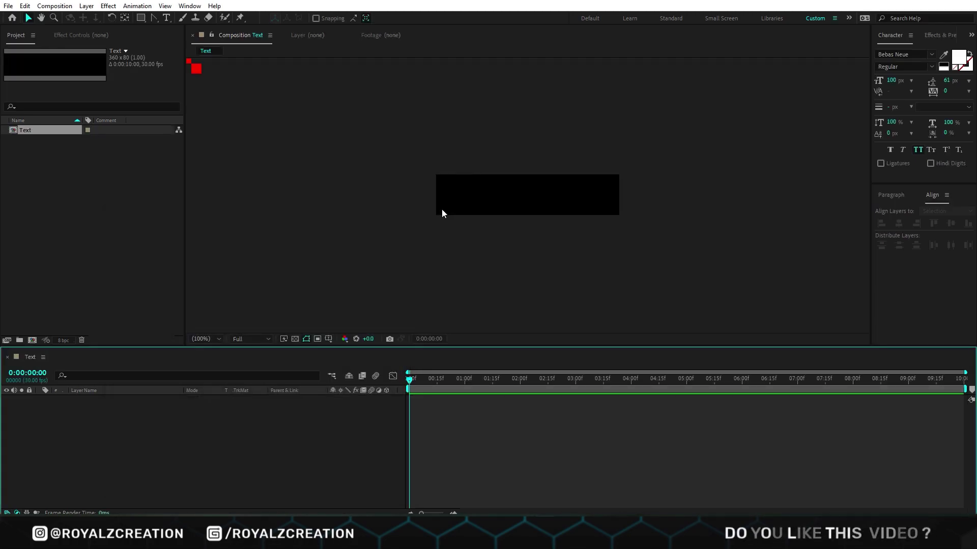
# Step: Add a 'Twist Typo' text layer and centre it in the composition
pyautogui.click(167, 20)
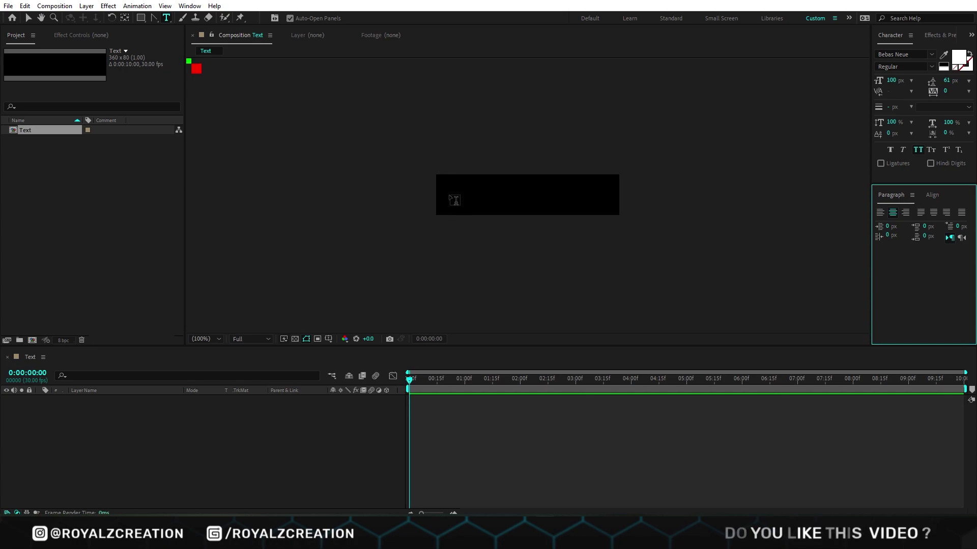
pyautogui.click(454, 200)
pyautogui.write('Twist Typo')
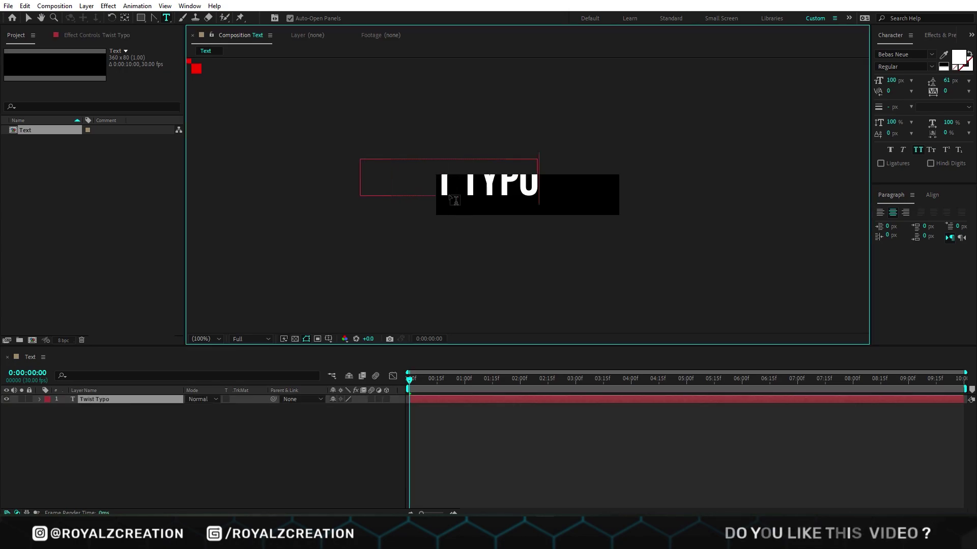
pyautogui.hotkey('ctrl', 'a')
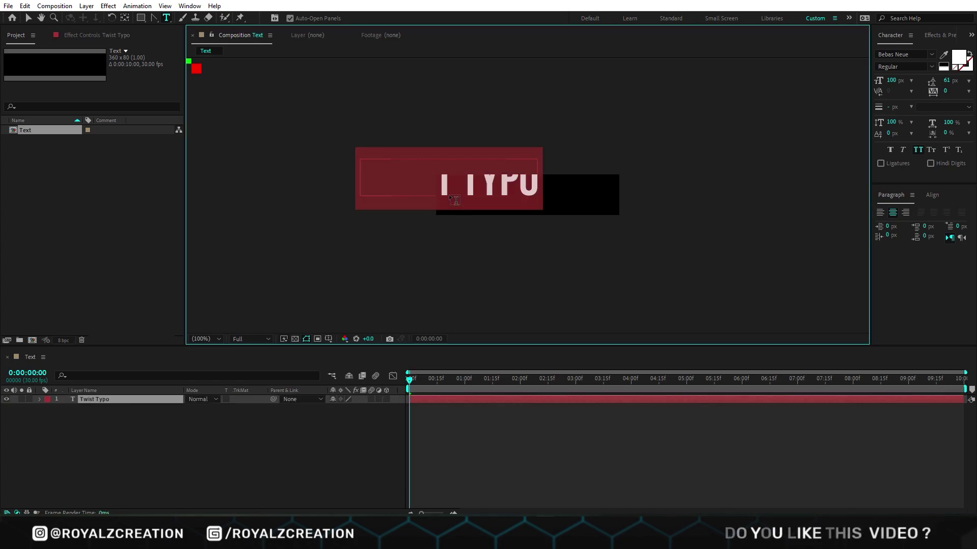
pyautogui.click(932, 195)
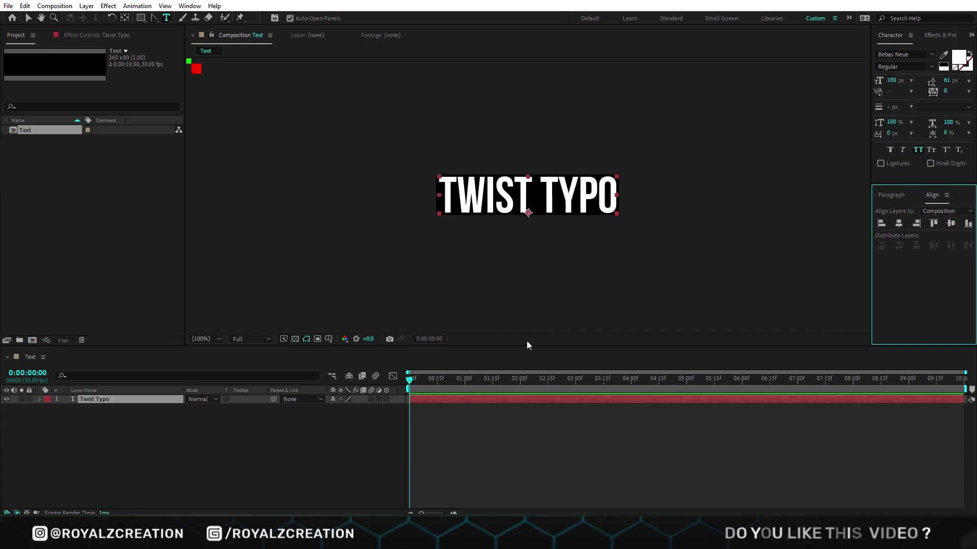
# Step: Apply a Fill effect to the text and set its colour to purple
pyautogui.click(116, 399)
pyautogui.hotkey('ctrl', 'space')
pyautogui.write('fill')
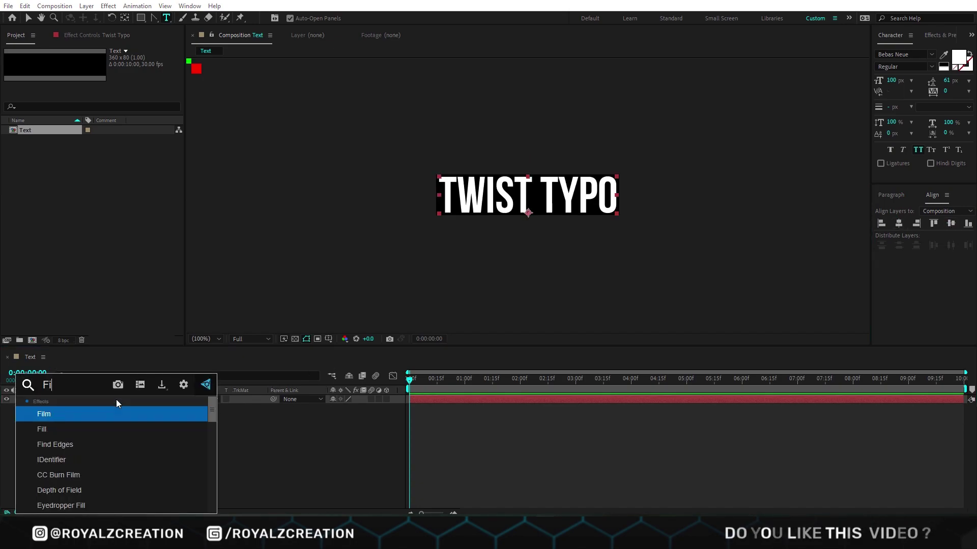
pyautogui.click(72, 413)
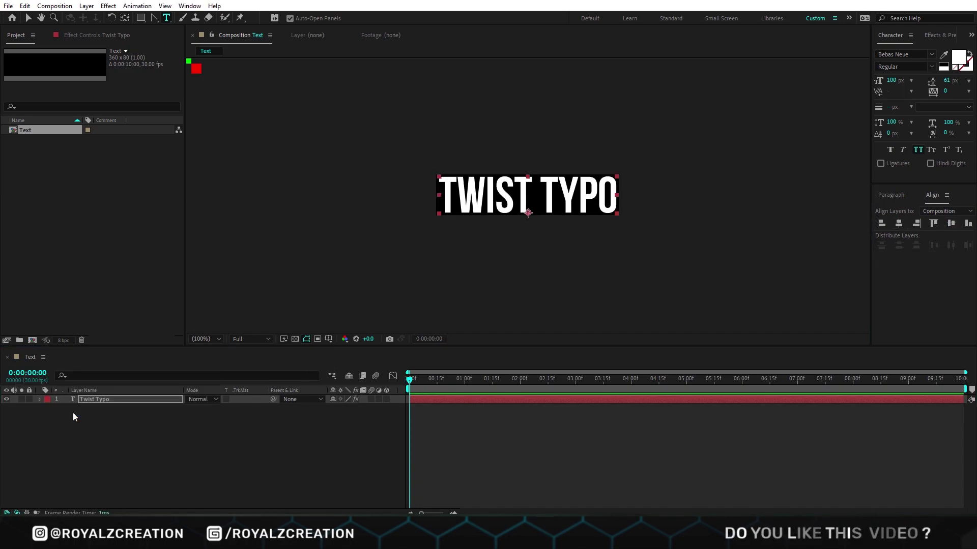
pyautogui.click(108, 35)
pyautogui.click(105, 85)
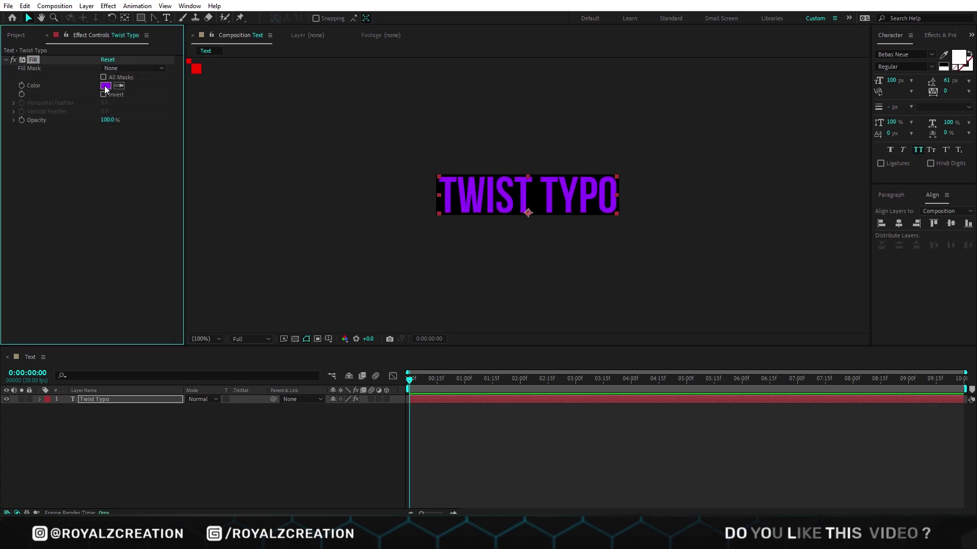
# Step: Create a 30 fps Main comp from the HDTV 1080 29.97 preset and nest Text inside it
pyautogui.click(21, 35)
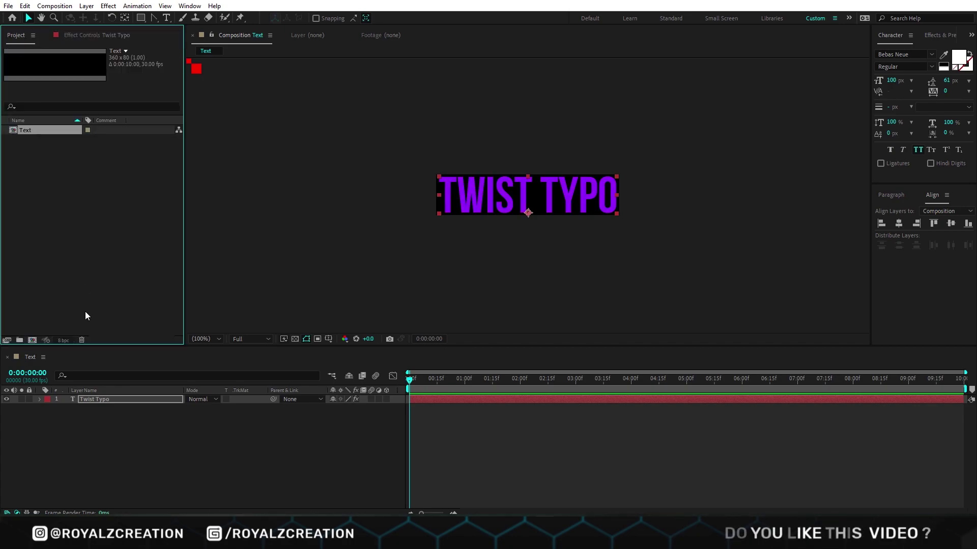
pyautogui.click(31, 342)
pyautogui.write('Main')
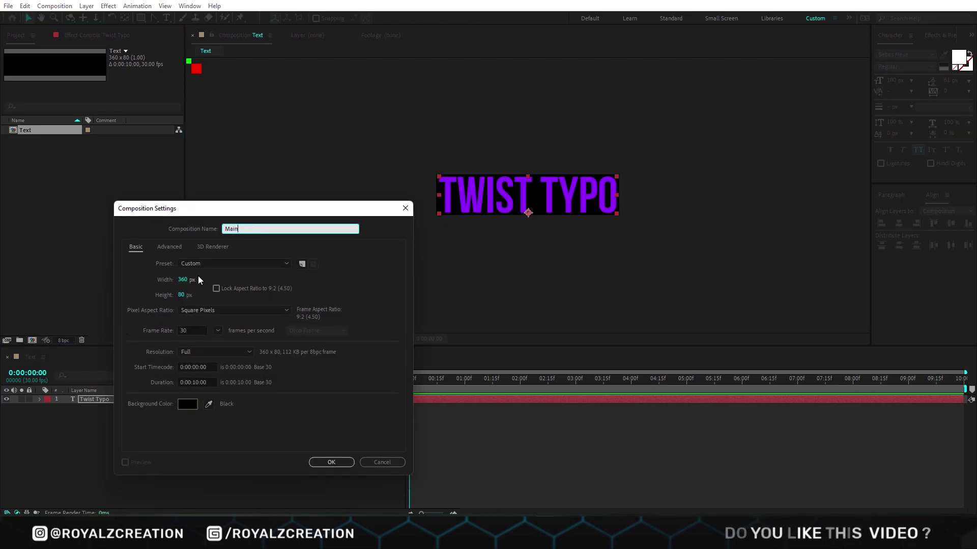
pyautogui.click(206, 264)
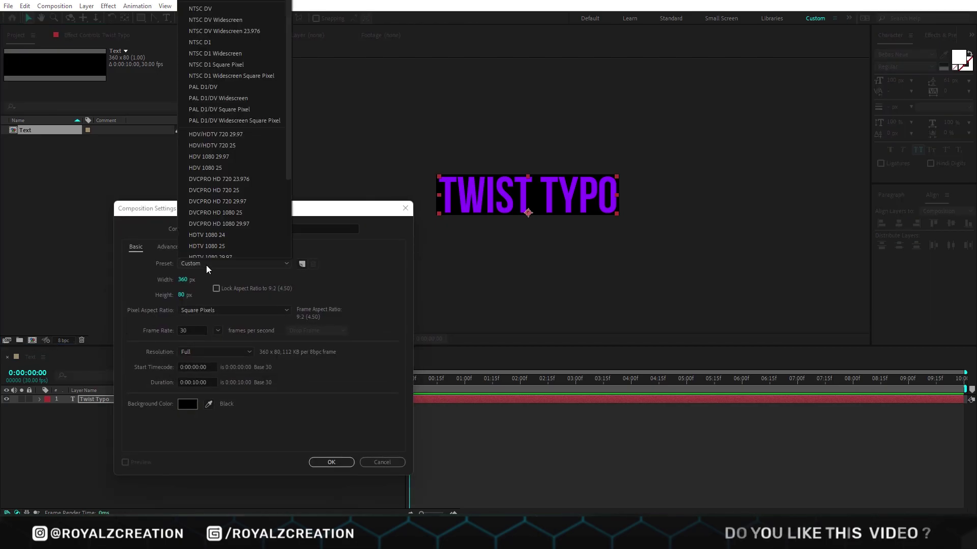
pyautogui.click(212, 253)
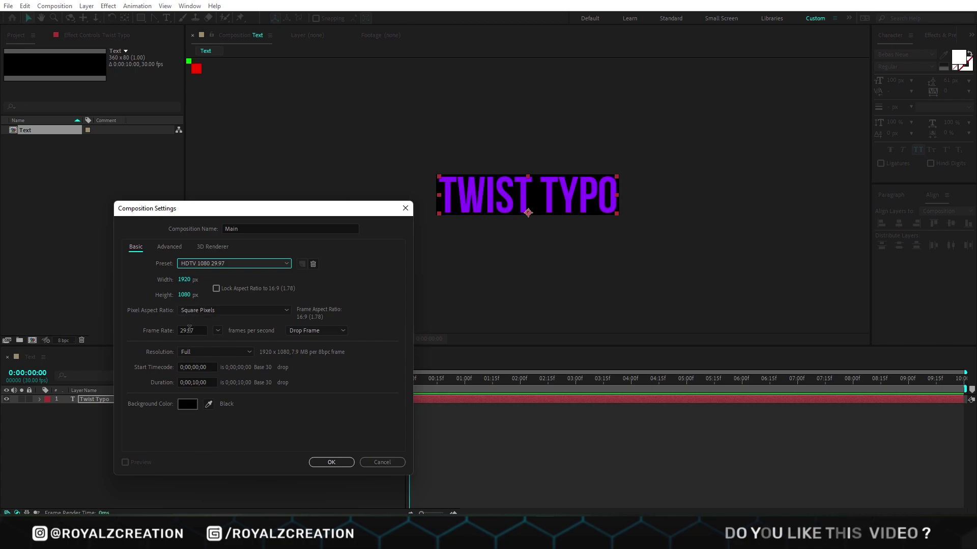
pyautogui.click(192, 331)
pyautogui.write('30')
pyautogui.press('Return')
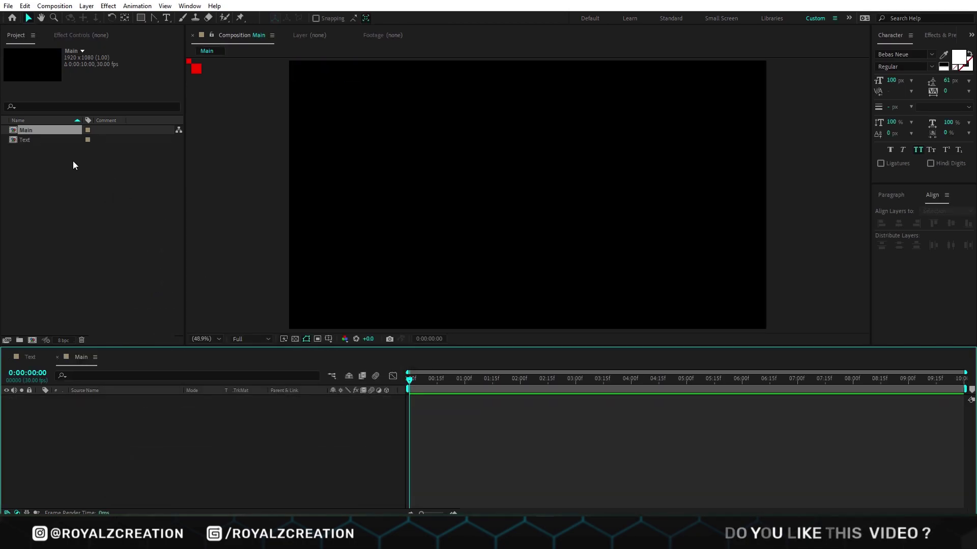
pyautogui.moveTo(28, 141); pyautogui.dragTo(156, 435)
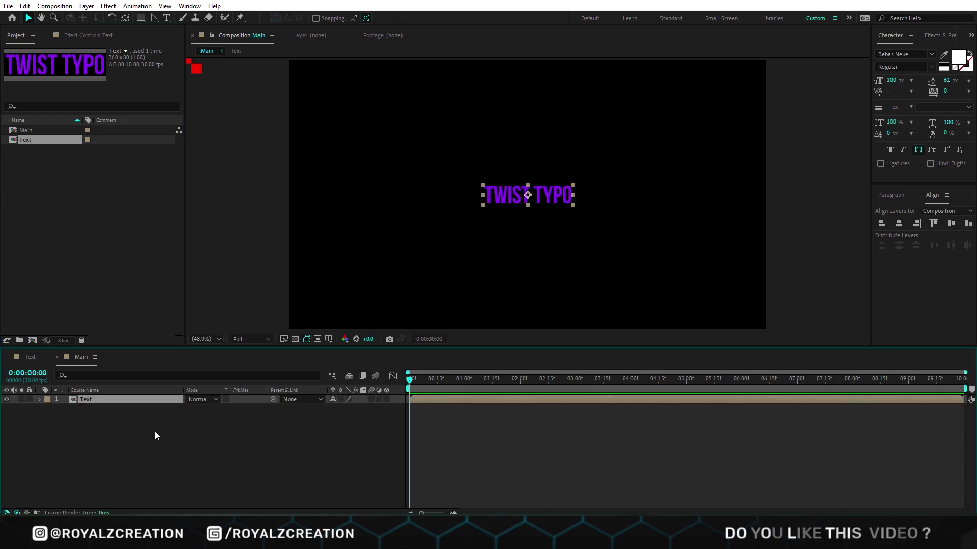
# Step: Add a new adjustment layer above the Text layer
pyautogui.click(146, 427)
pyautogui.rightClick(145, 427)
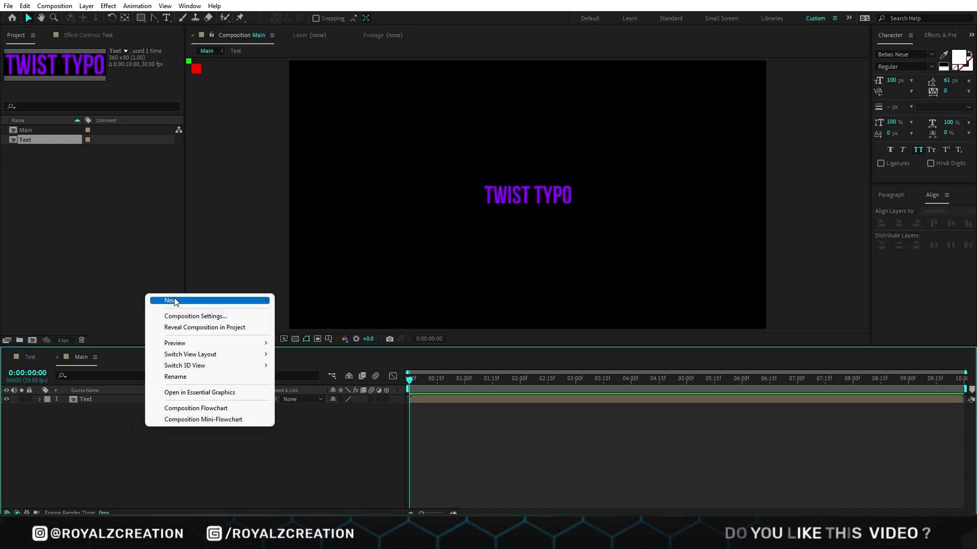
pyautogui.moveTo(174, 301)
pyautogui.click(315, 384)
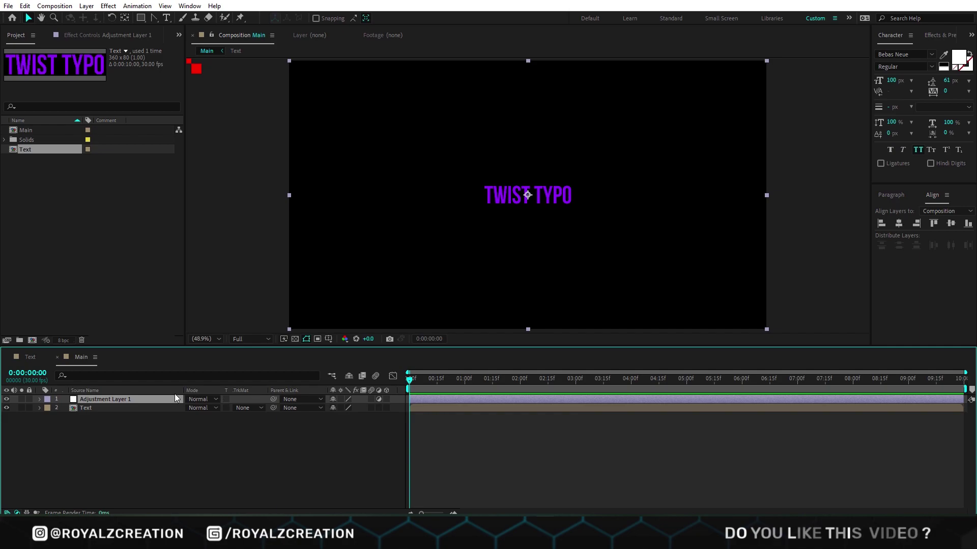
# Step: Apply CC RepeTile to the adjustment layer with all Expand values at 2000
pyautogui.hotkey('ctrl', 'space')
pyautogui.write('twi')
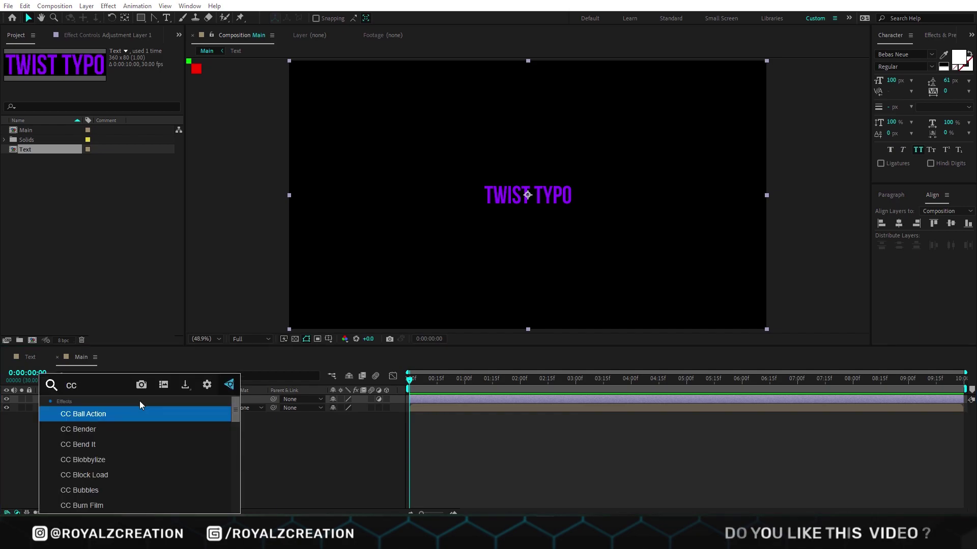
pyautogui.press('Return')
pyautogui.click(102, 37)
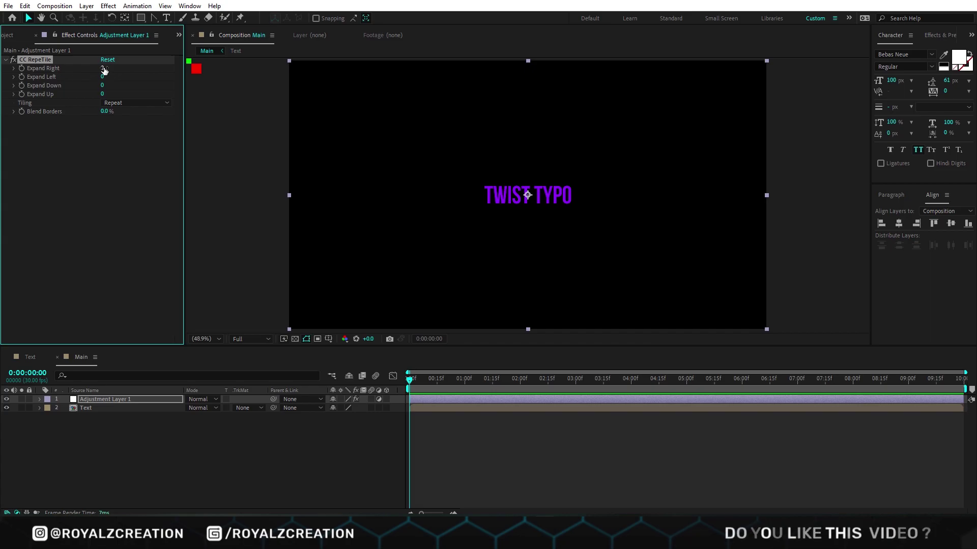
pyautogui.moveTo(103, 68); pyautogui.dragTo(122, 94)
# Step: Apply Motion Tile and set a keyframe on its Tile Center
pyautogui.hotkey('ctrl', 'space')
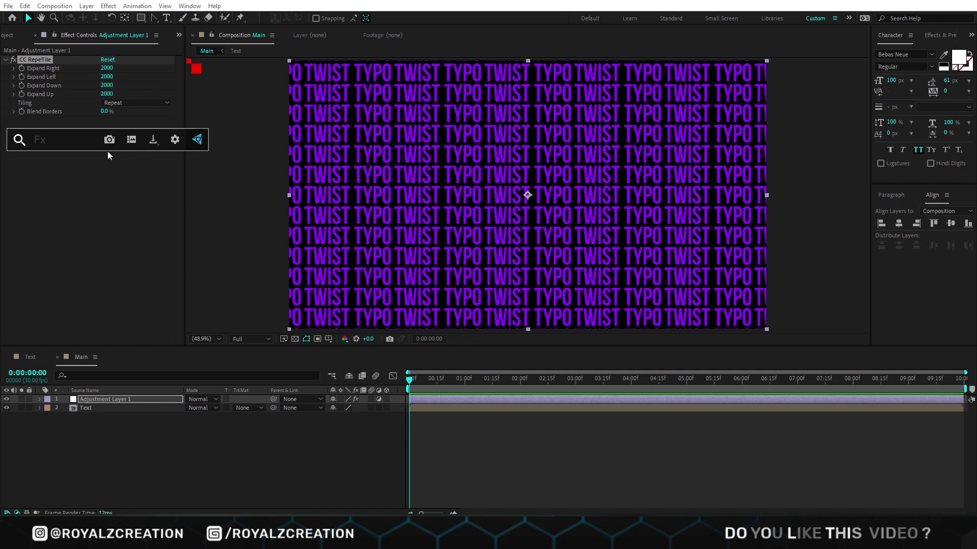
pyautogui.write('motio')
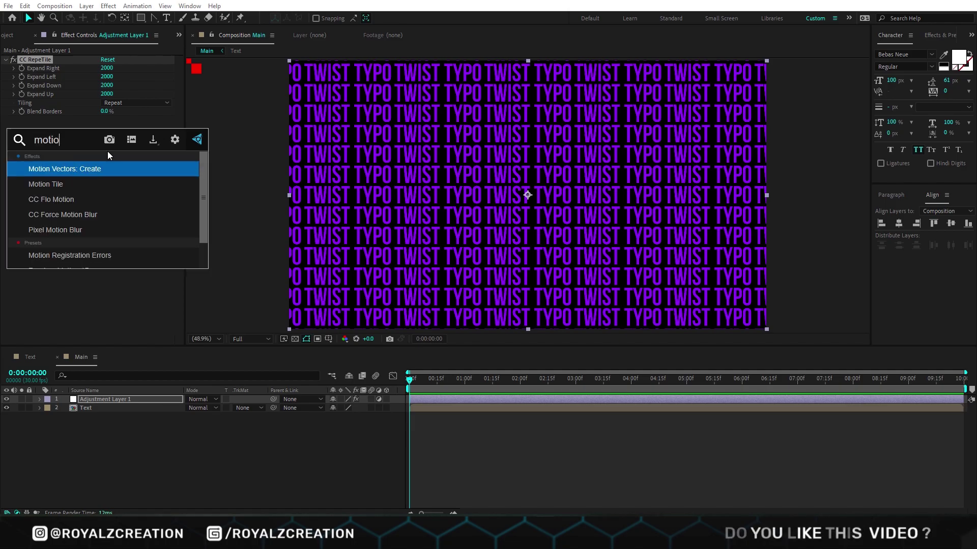
pyautogui.click(90, 184)
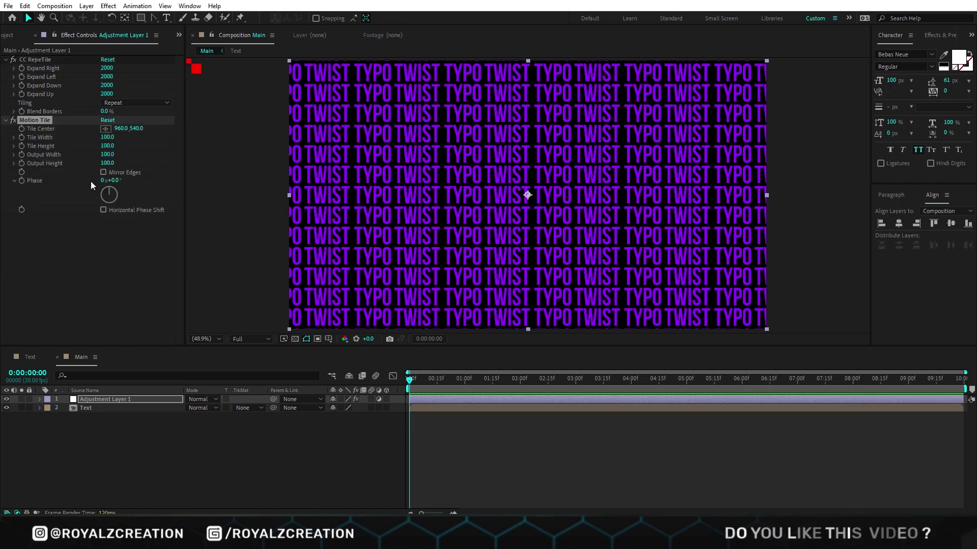
pyautogui.click(21, 129)
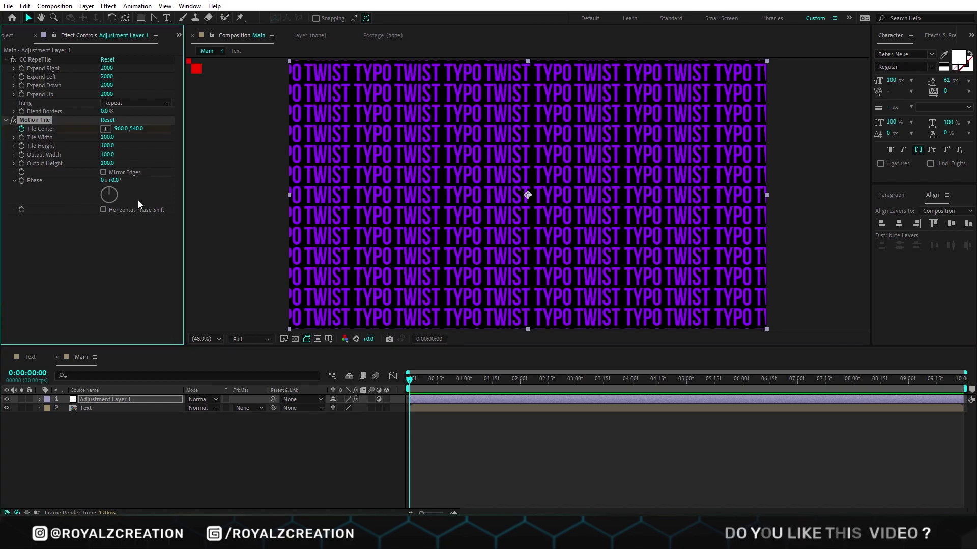
# Step: At the last frame, keyframe Motion Tile's Tile Center X to 418
pyautogui.press('u')
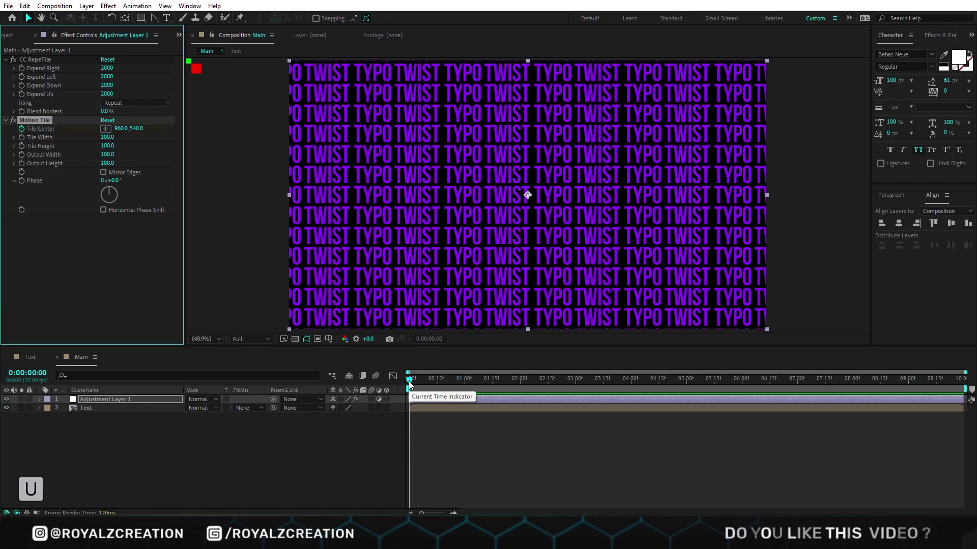
pyautogui.click(410, 386)
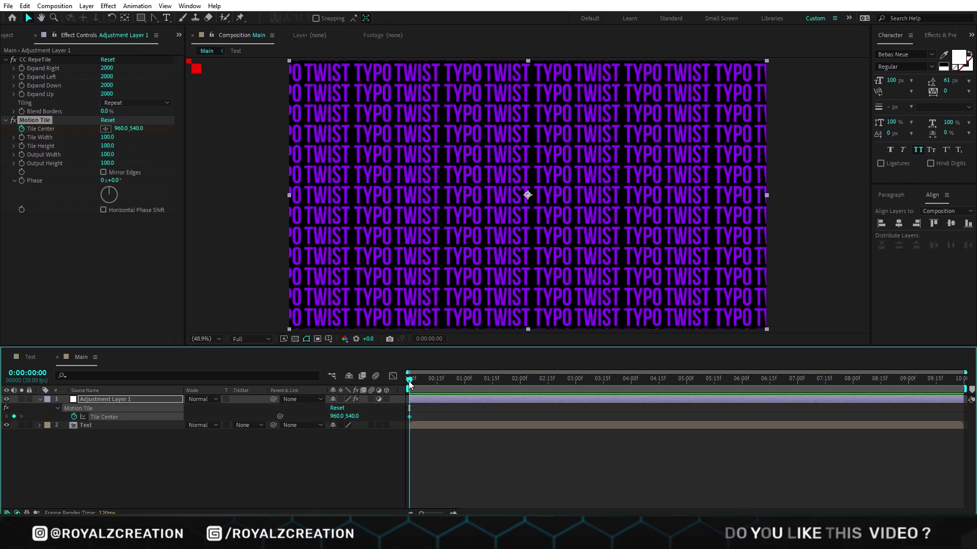
pyautogui.moveTo(409, 385); pyautogui.dragTo(970, 382)
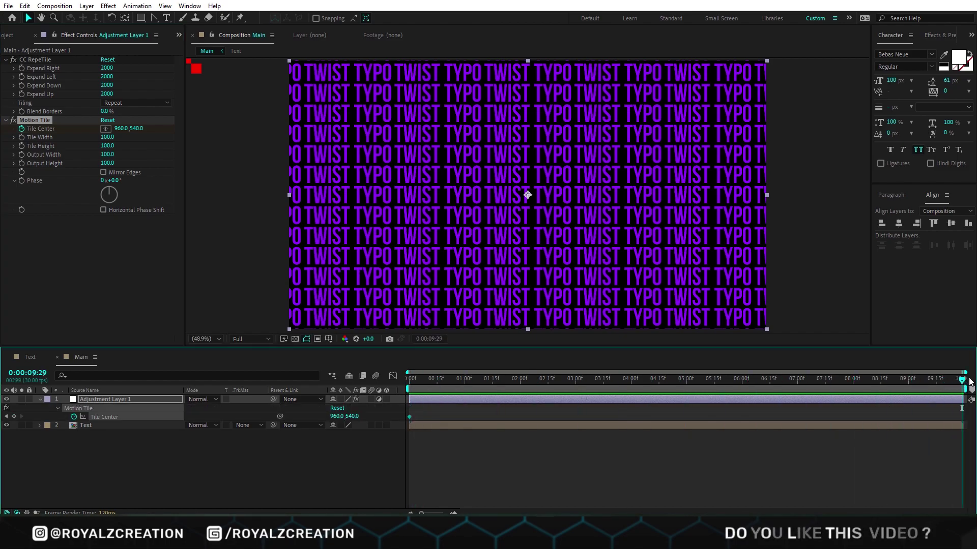
pyautogui.click(122, 129)
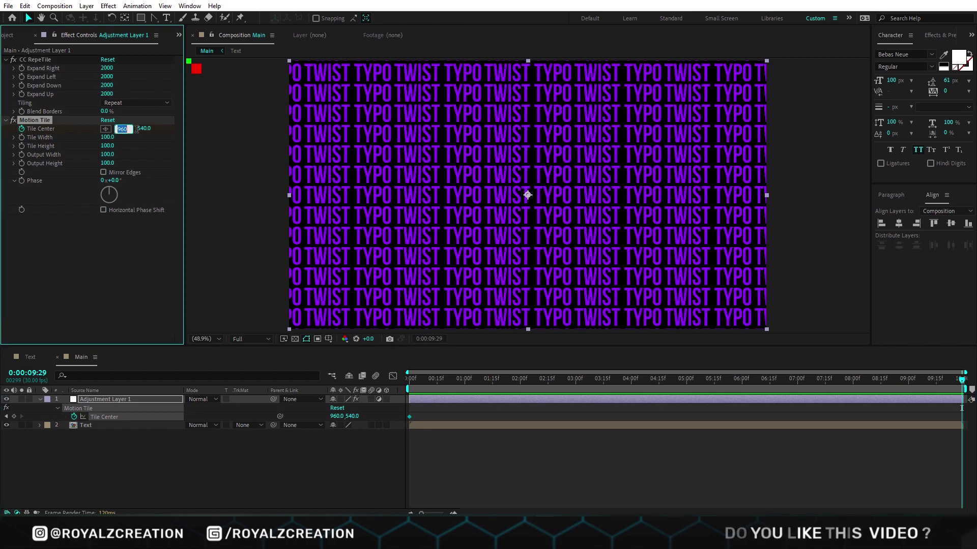
pyautogui.press('End')
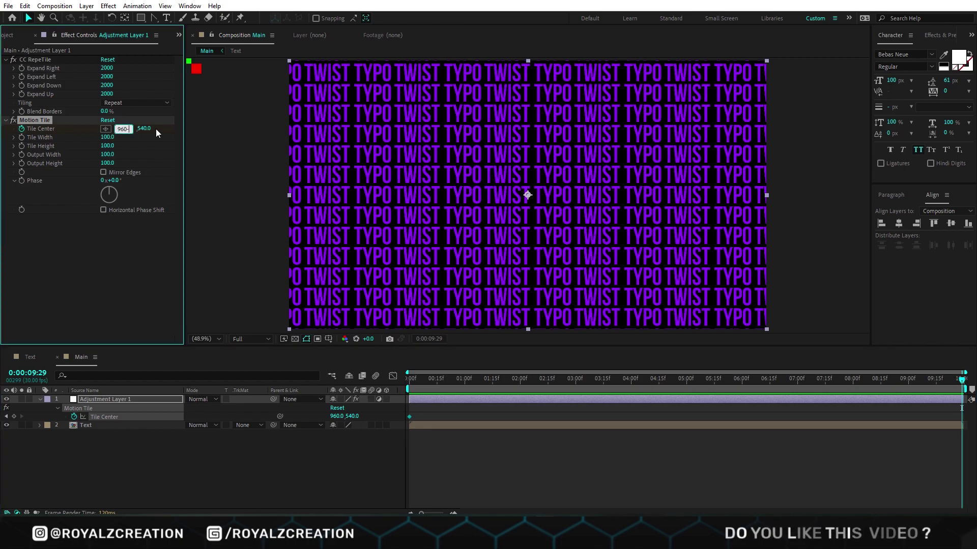
pyautogui.press('BackSpace')
pyautogui.press('BackSpace')
pyautogui.press('BackSpace')
pyautogui.write('418')
pyautogui.press('Return')
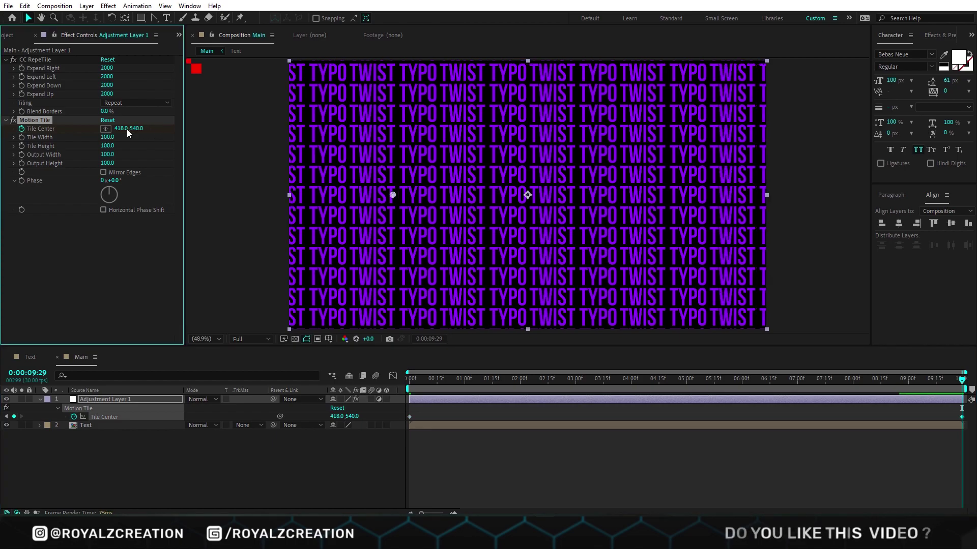
# Step: Return to the start and scale the Text layer to 150%
pyautogui.press('Home')
pyautogui.click(139, 426)
pyautogui.press('s')
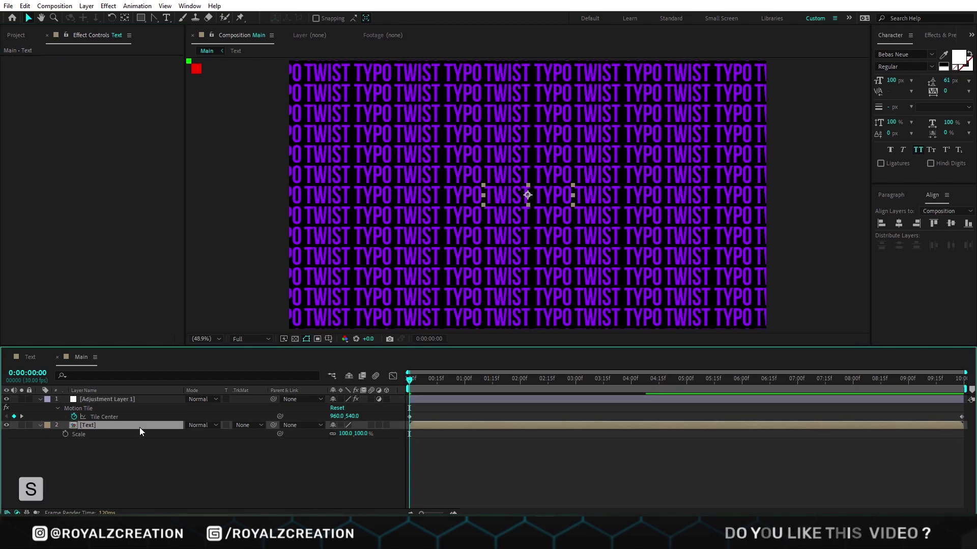
pyautogui.click(345, 435)
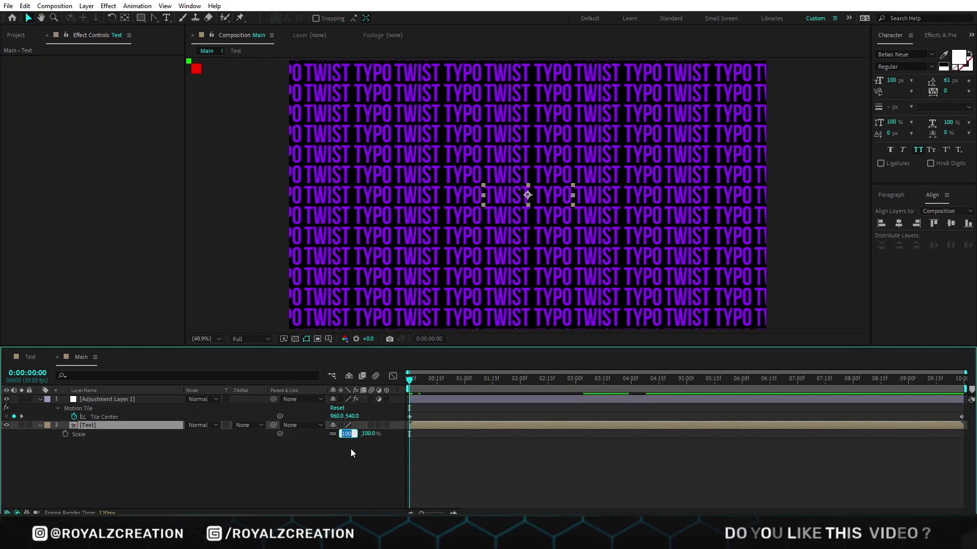
pyautogui.write('150')
pyautogui.press('Return')
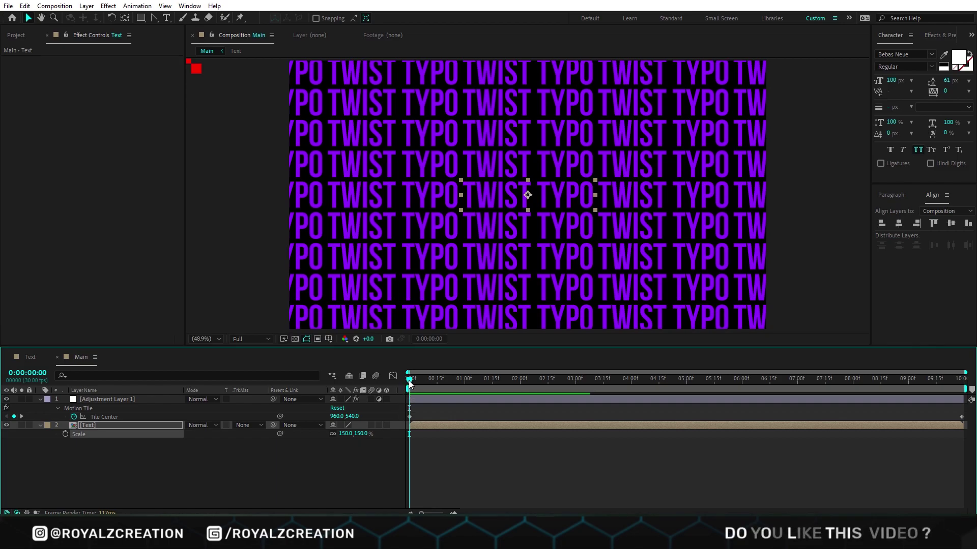
pyautogui.press('space')
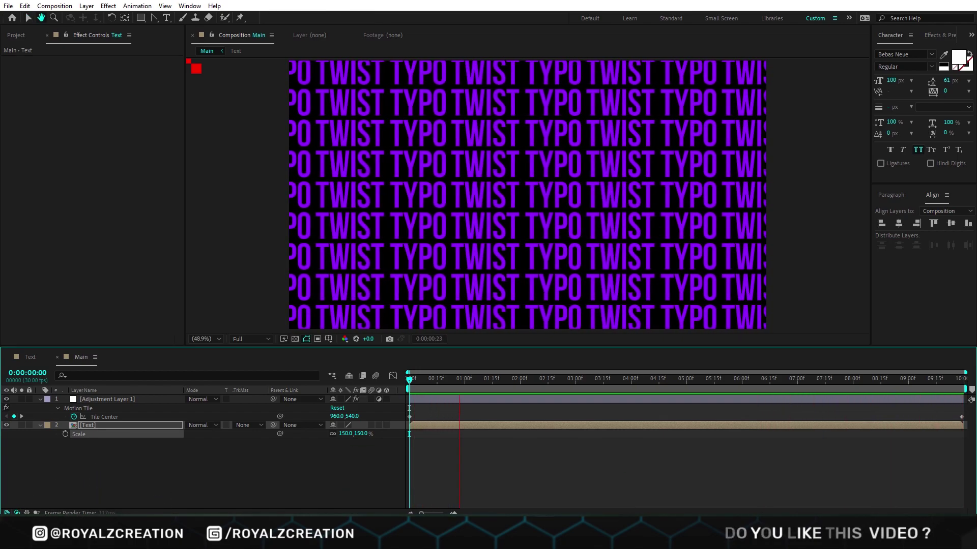
pyautogui.press('space')
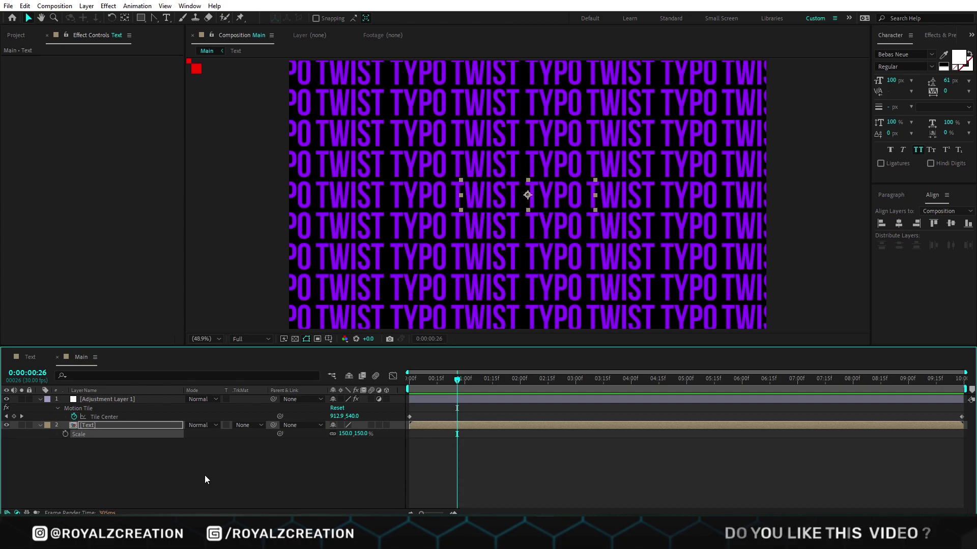
# Step: Pre-compose all layers into a precomp named Text_Animation
pyautogui.hotkey('ctrl', 'shift', 'a')
pyautogui.hotkey('ctrl', 'a')
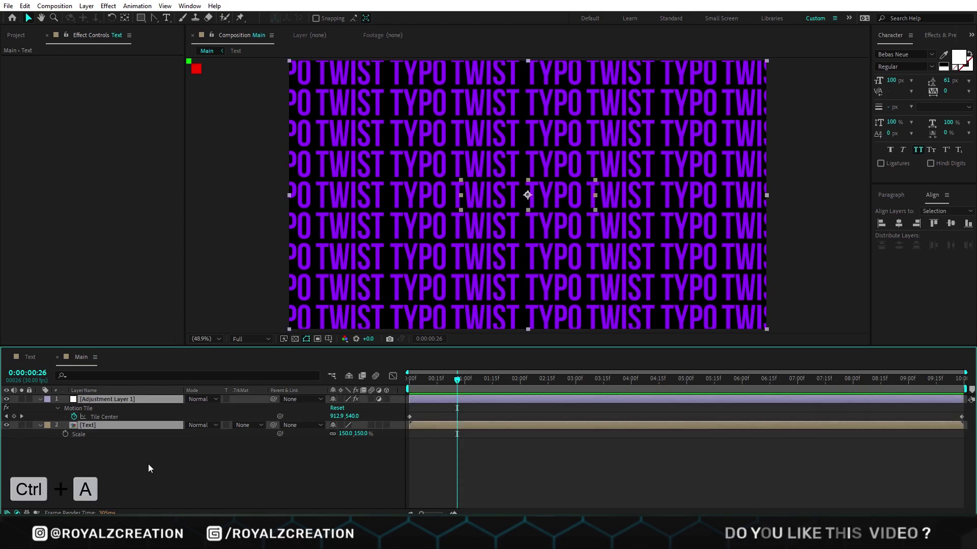
pyautogui.hotkey('ctrl', 'shift', 'c')
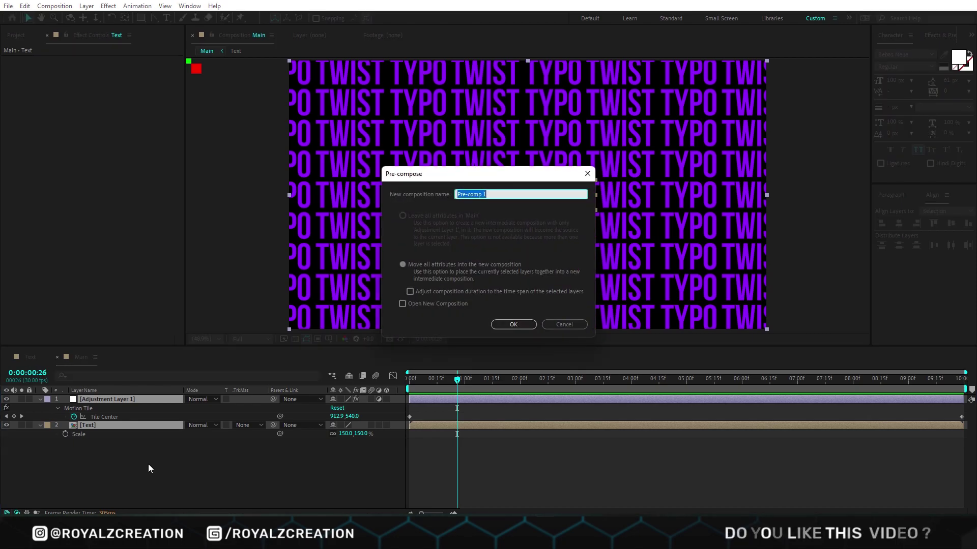
pyautogui.write('Text_Animation')
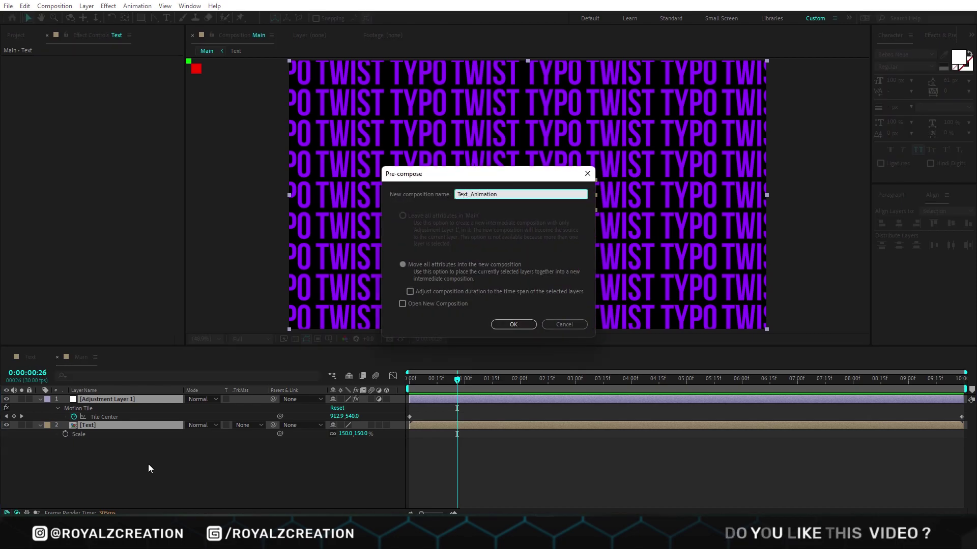
pyautogui.press('Return')
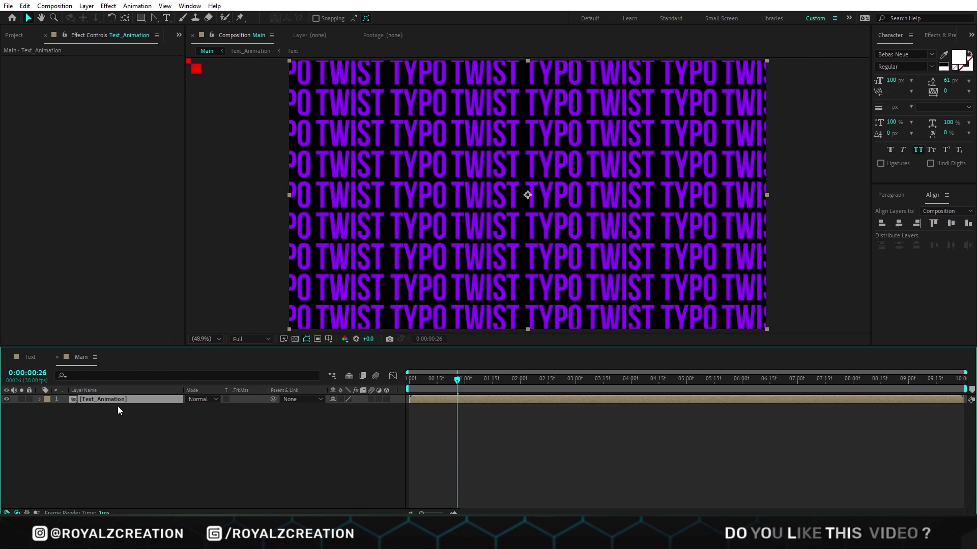
# Step: Apply Mesh Warp to the precomp with 2 rows and 2 columns
pyautogui.hotkey('ctrl', 'space')
pyautogui.write('mesh w')
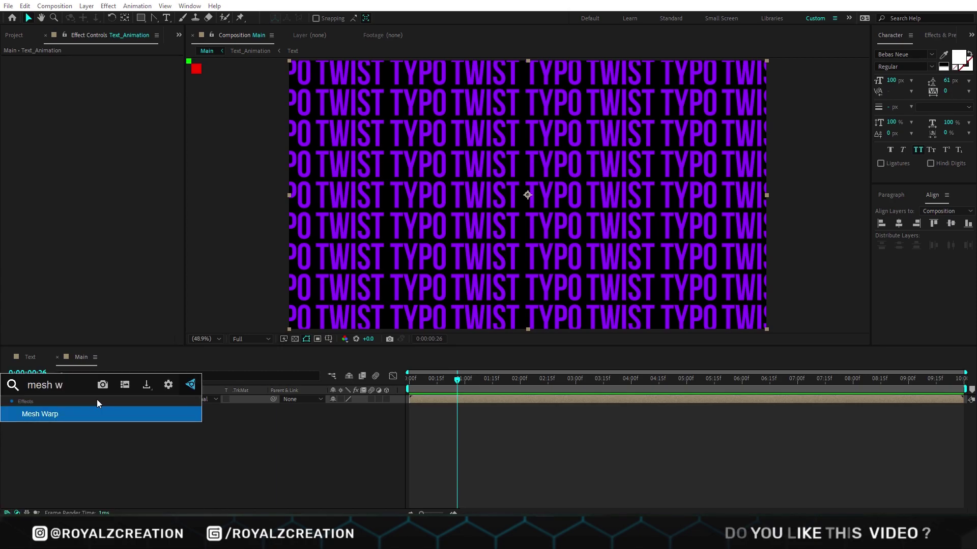
pyautogui.press('Return')
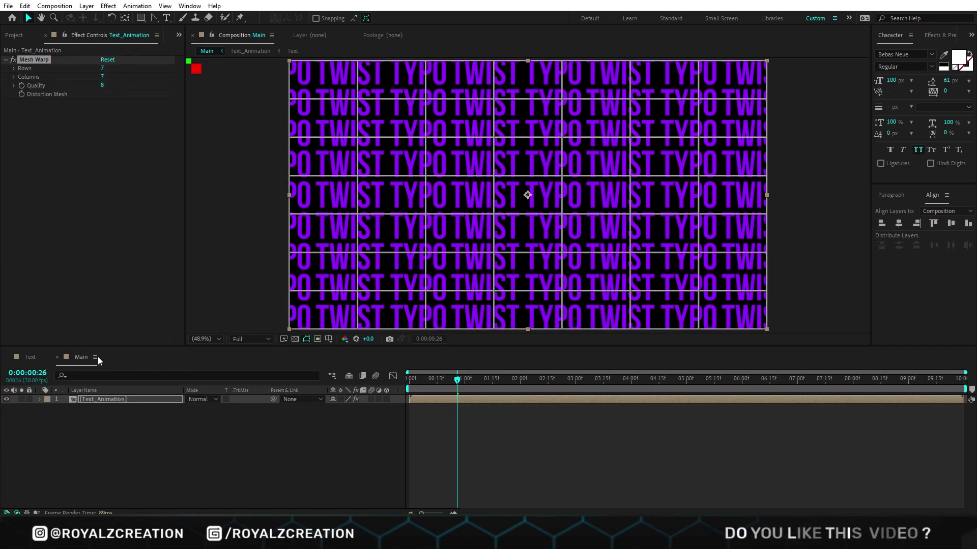
pyautogui.click(104, 68)
pyautogui.write('2')
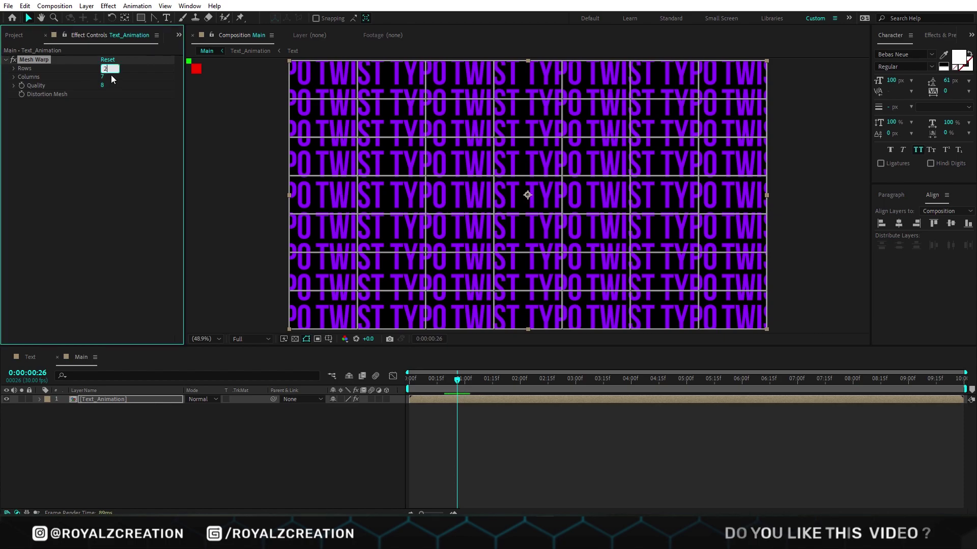
pyautogui.press('Return')
pyautogui.click(102, 76)
pyautogui.write('2')
pyautogui.press('Return')
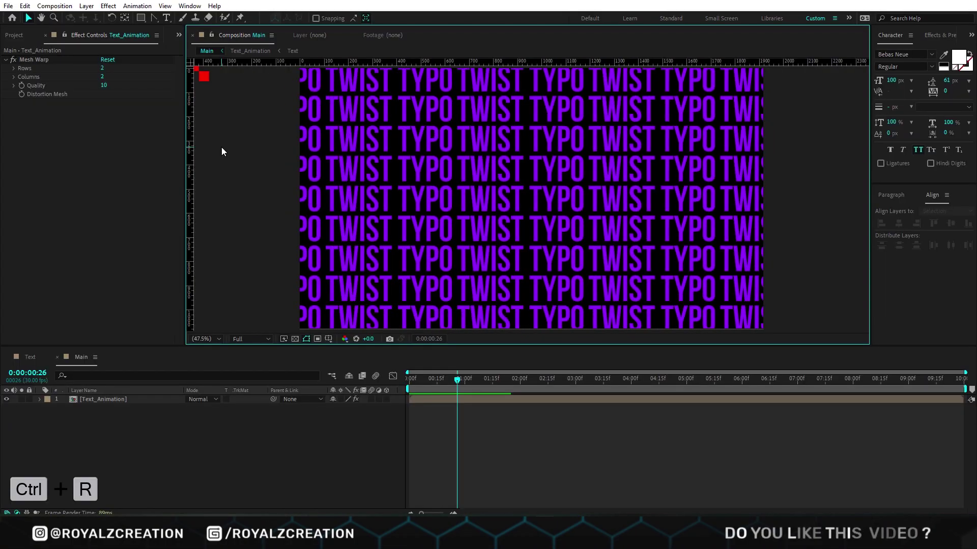
# Step: Show title/action safe margins and drag horizontal and vertical guides from the rulers
pyautogui.click(329, 339)
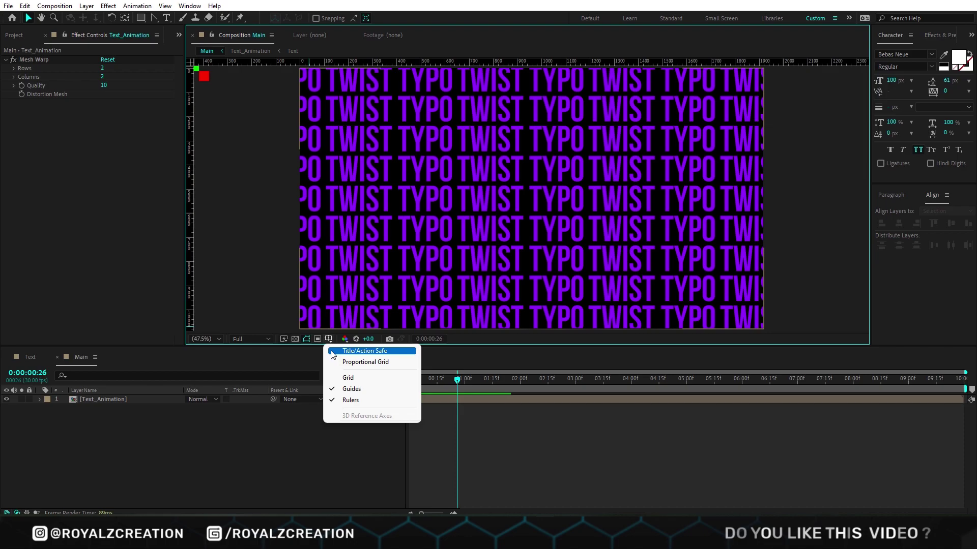
pyautogui.click(351, 351)
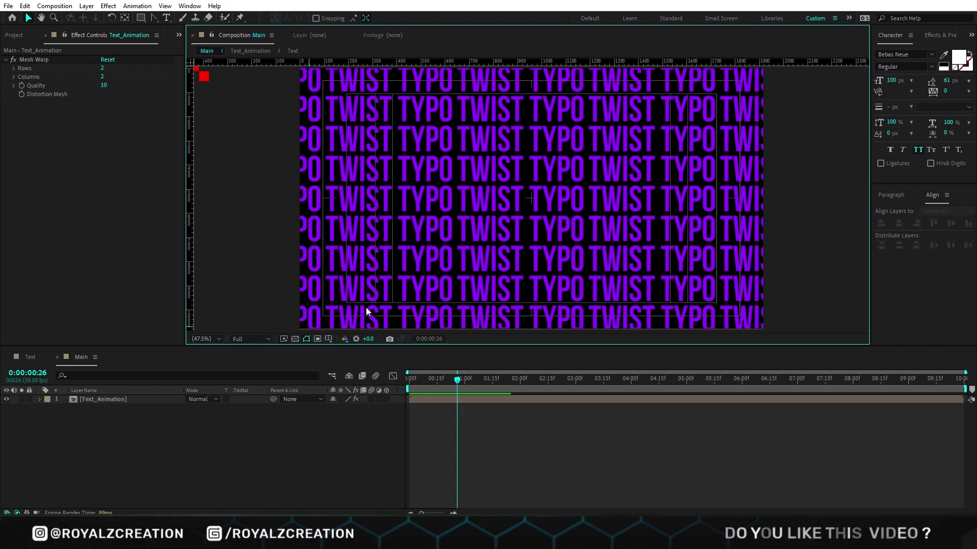
pyautogui.moveTo(472, 61); pyautogui.dragTo(532, 203)
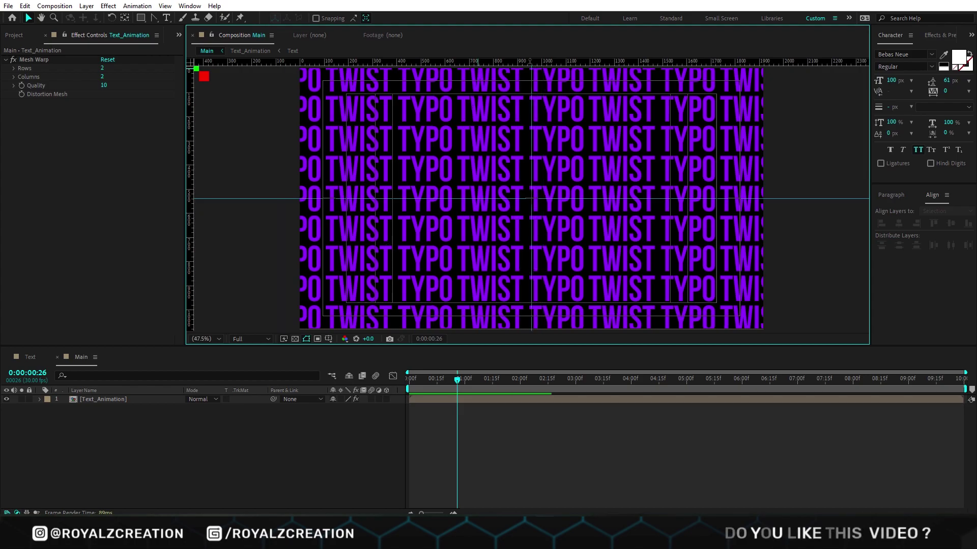
pyautogui.moveTo(529, 61); pyautogui.dragTo(528, 117)
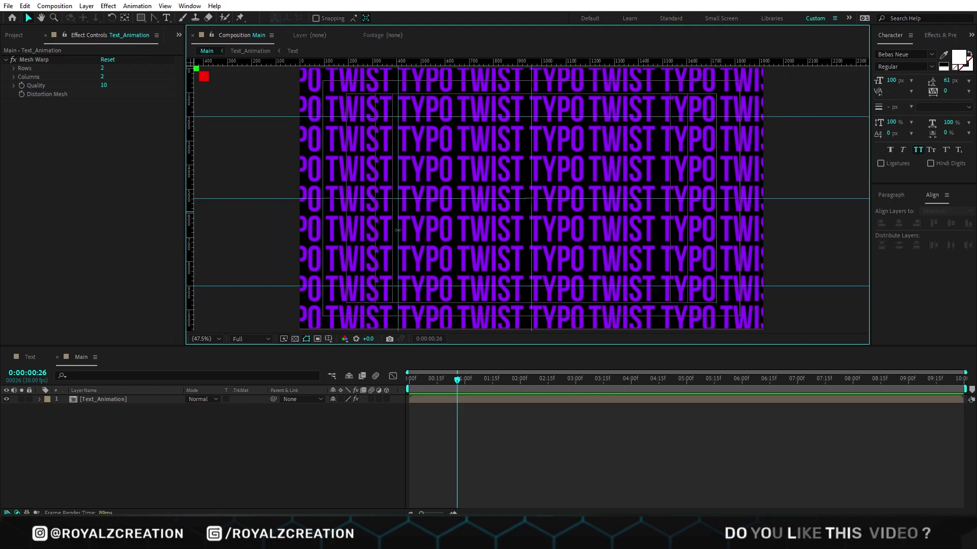
pyautogui.moveTo(191, 223); pyautogui.dragTo(639, 256)
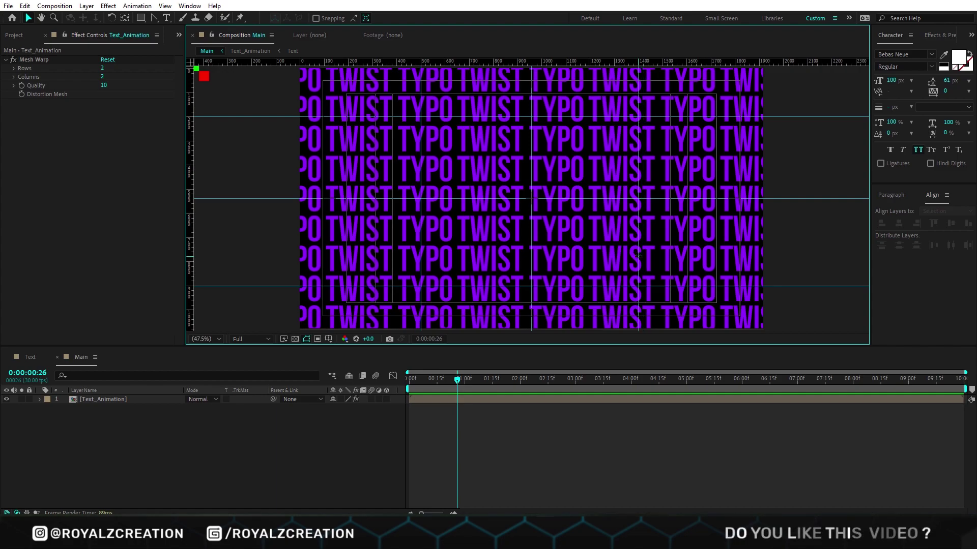
# Step: Lower the Text_Animation layer's opacity to about a third
pyautogui.press('t')
pyautogui.click(136, 399)
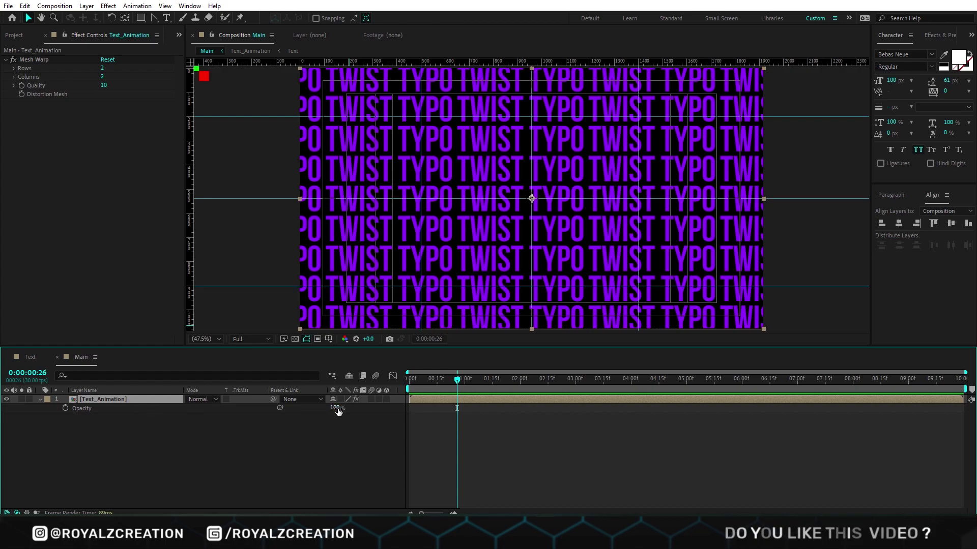
pyautogui.moveTo(338, 411); pyautogui.dragTo(305, 410)
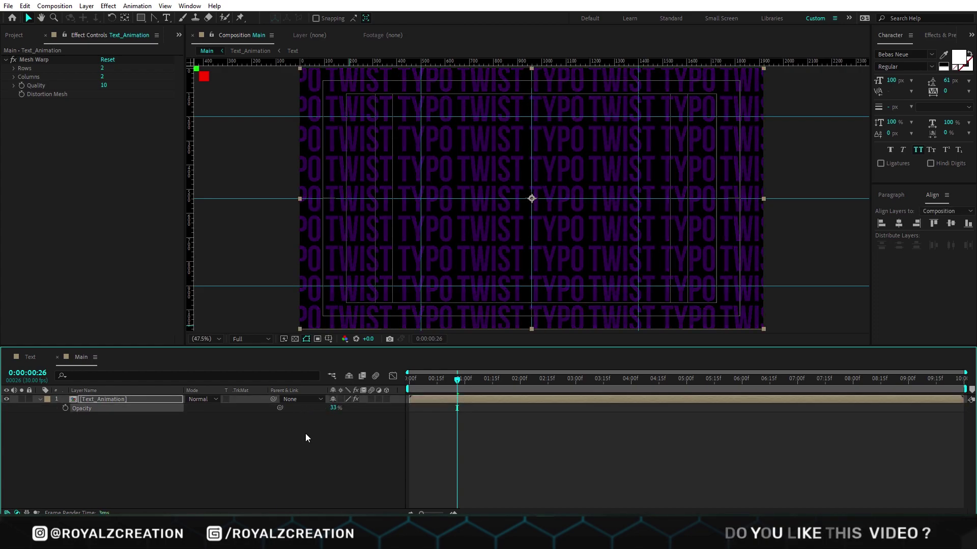
# Step: Convert the centre Mesh Warp vertex and drag its tangents to twist the text
pyautogui.click(33, 60)
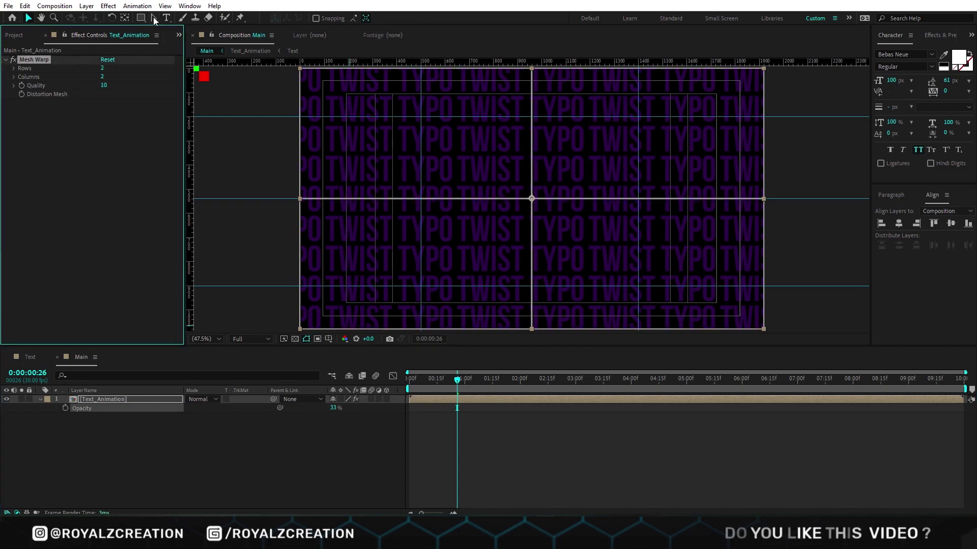
pyautogui.moveTo(153, 17); pyautogui.dragTo(214, 52)
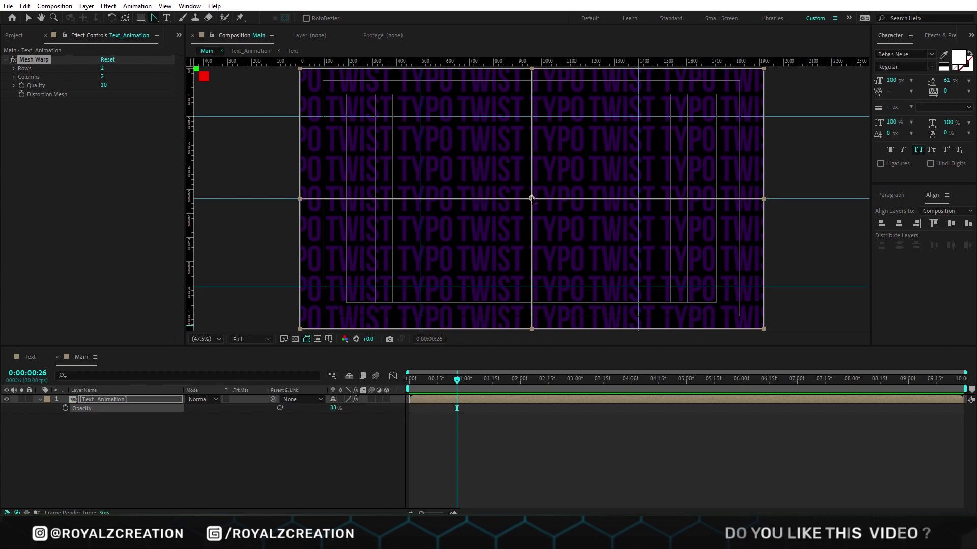
pyautogui.click(531, 198)
pyautogui.moveTo(454, 199); pyautogui.dragTo(638, 201)
pyautogui.moveTo(489, 198); pyautogui.dragTo(419, 199)
pyautogui.moveTo(586, 253); pyautogui.dragTo(533, 279)
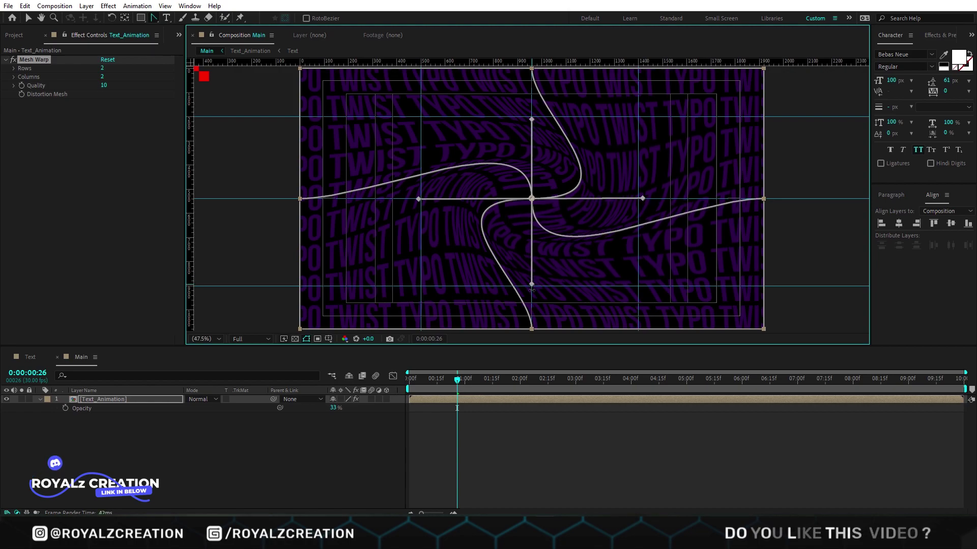
# Step: Restore the Text_Animation layer's opacity to 100%
pyautogui.click(480, 444)
pyautogui.moveTo(335, 408); pyautogui.dragTo(372, 412)
pyautogui.click(316, 447)
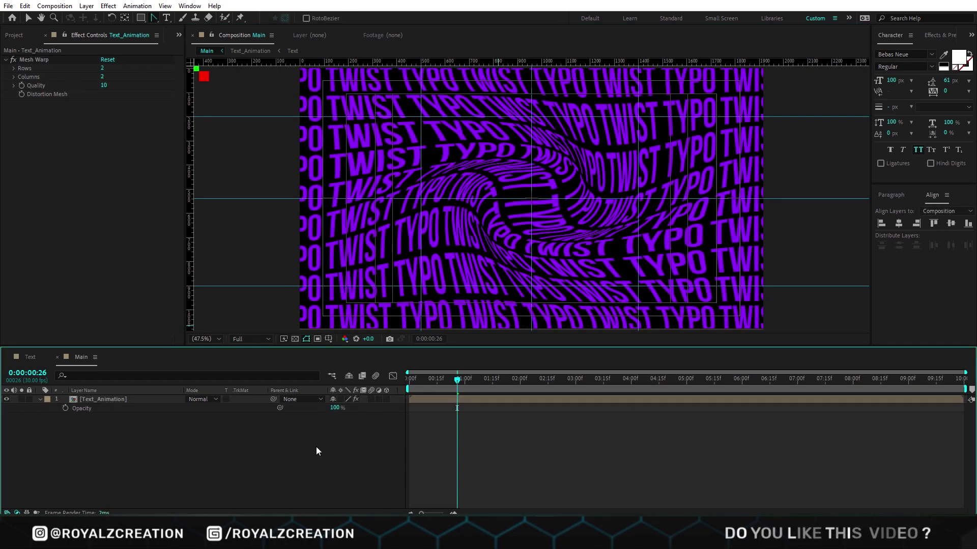
# Step: Create a new black solid named Upper Shadow
pyautogui.click(408, 379)
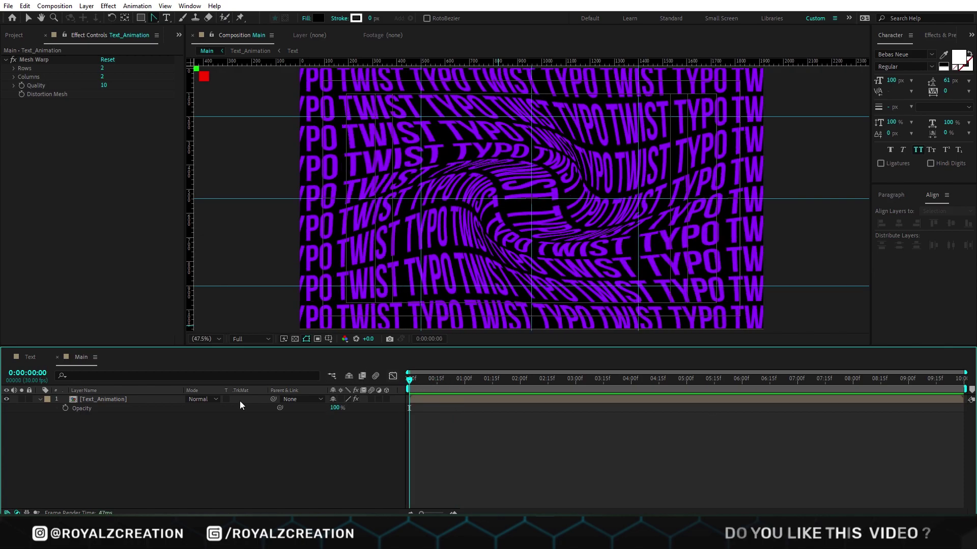
pyautogui.hotkey('ctrl', 'y')
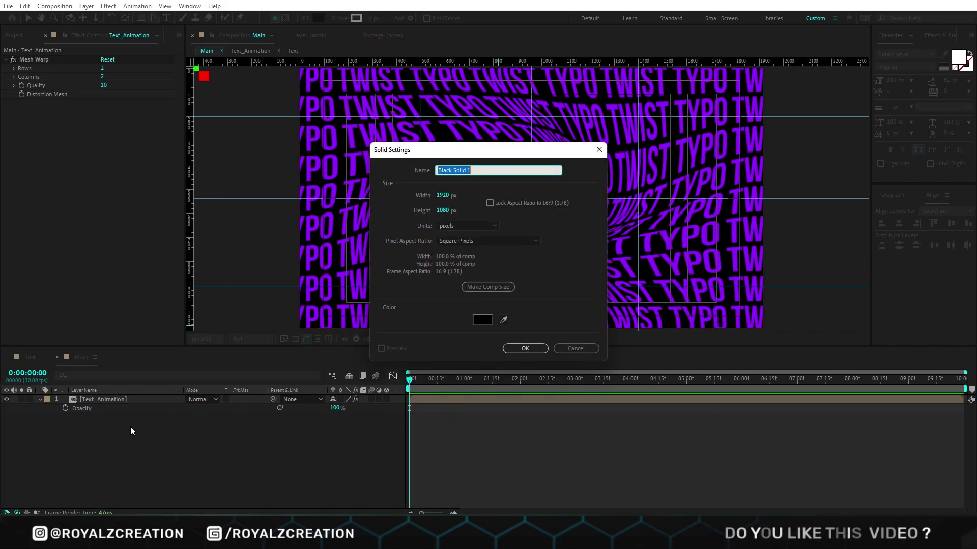
pyautogui.write('Upper Shadow')
pyautogui.press('Return')
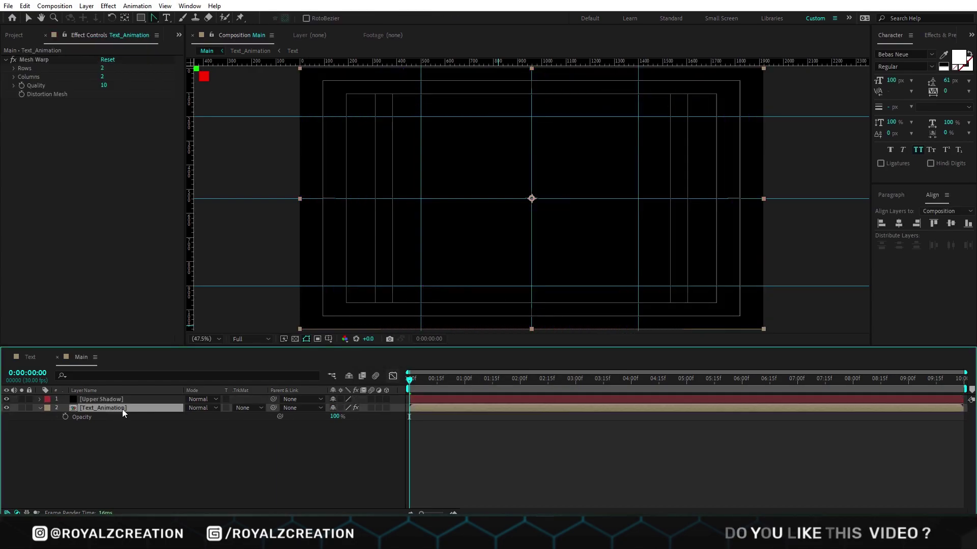
# Step: Copy the twisted Mesh Warp from Text_Animation and paste it onto Upper Shadow
pyautogui.hotkey('ctrl', 'c')
pyautogui.click(33, 60)
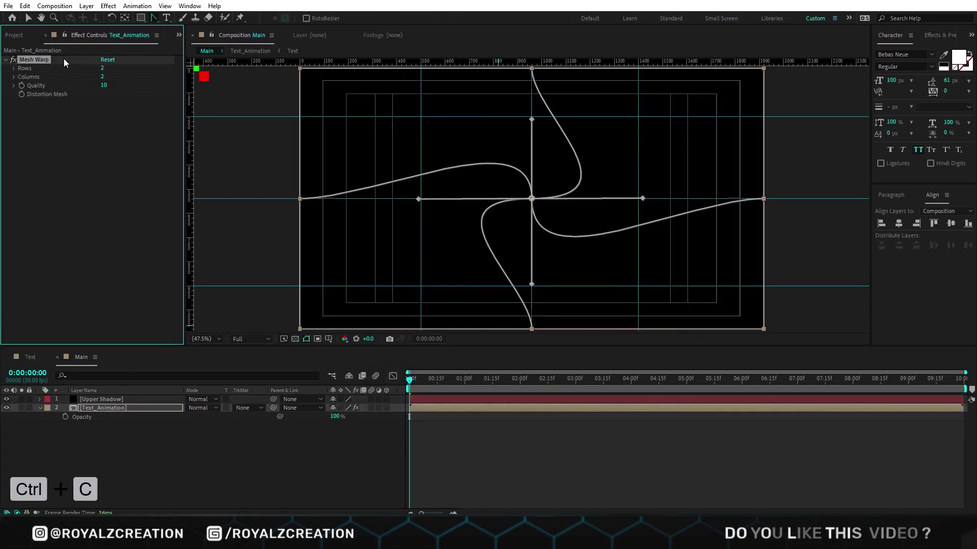
pyautogui.click(123, 400)
pyautogui.hotkey('ctrl', 'v')
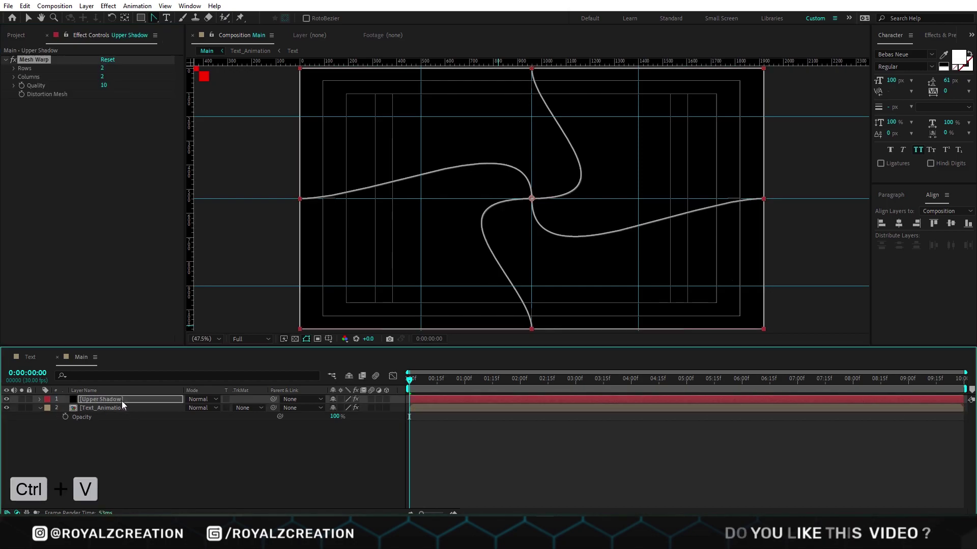
# Step: With the Pen Tool active, lower Upper Shadow's opacity to about 66%
pyautogui.click(155, 20)
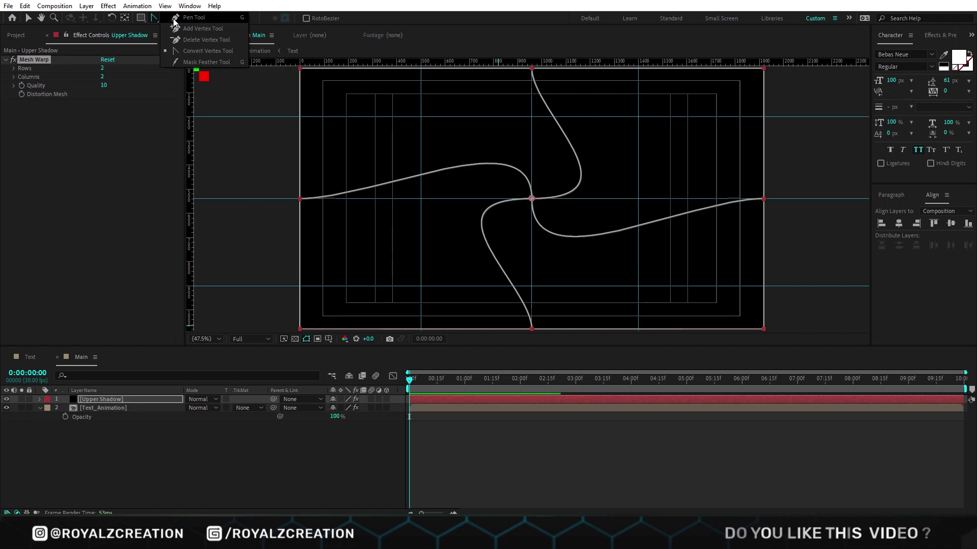
pyautogui.click(176, 17)
pyautogui.click(123, 401)
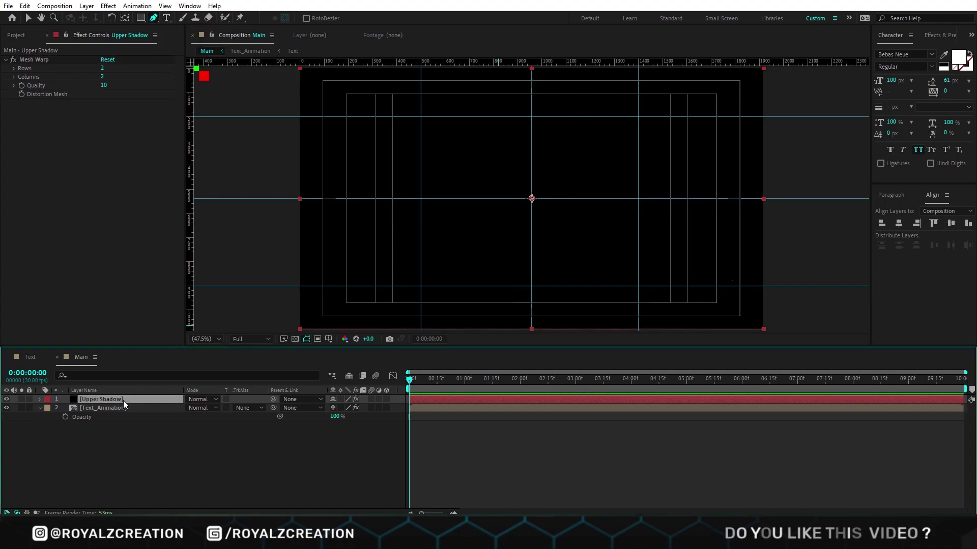
pyautogui.press('t')
pyautogui.moveTo(337, 411); pyautogui.dragTo(322, 409)
# Step: Draw a closed curved mask covering the upper area along the twist
pyautogui.click(286, 204)
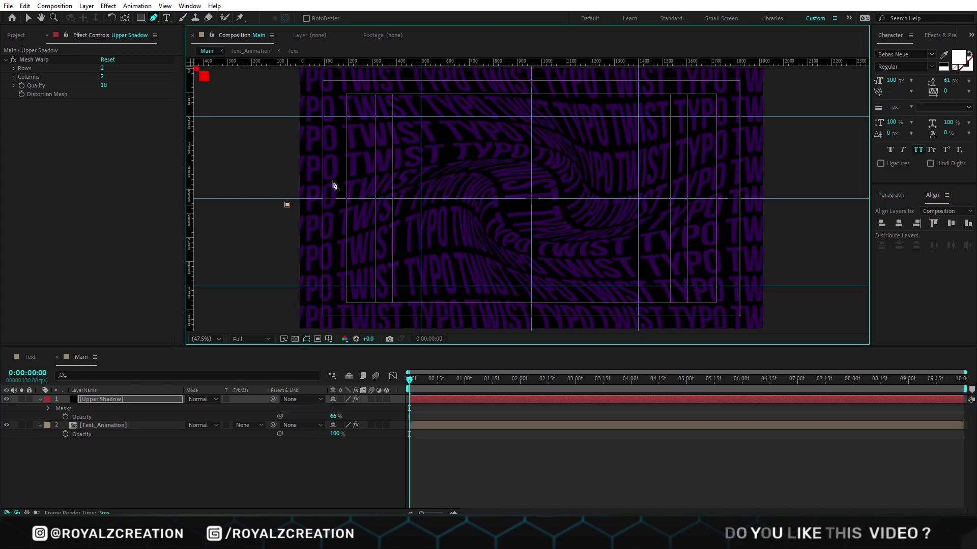
pyautogui.click(452, 161)
pyautogui.moveTo(573, 198); pyautogui.dragTo(570, 221)
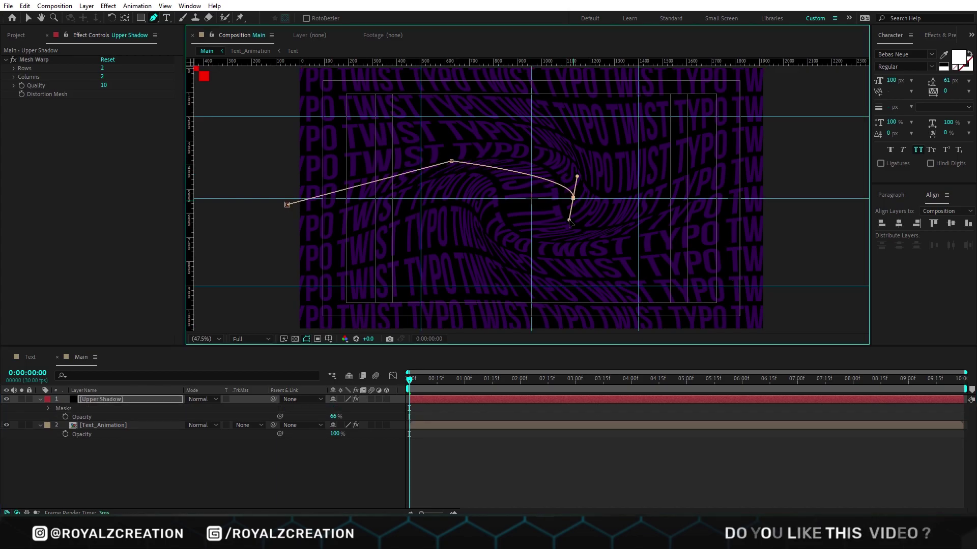
pyautogui.click(591, 197)
pyautogui.scroll(2, 591, 197)
pyautogui.moveTo(534, 79); pyautogui.dragTo(509, 80)
pyautogui.click(291, 82)
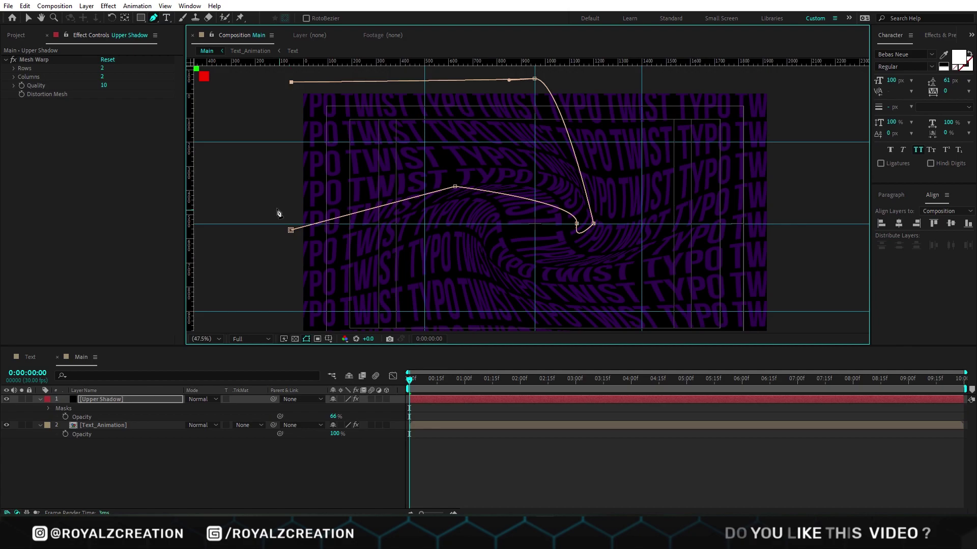
pyautogui.click(290, 230)
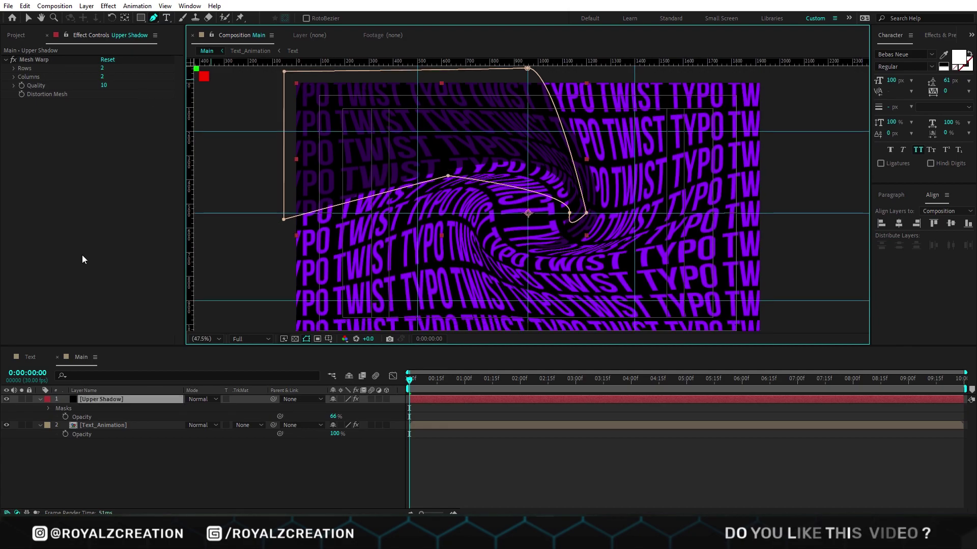
# Step: Apply Fast Box Blur with Blur Radius 40 to Upper Shadow and preview the result
pyautogui.hotkey('ctrl', 'space')
pyautogui.write('fas')
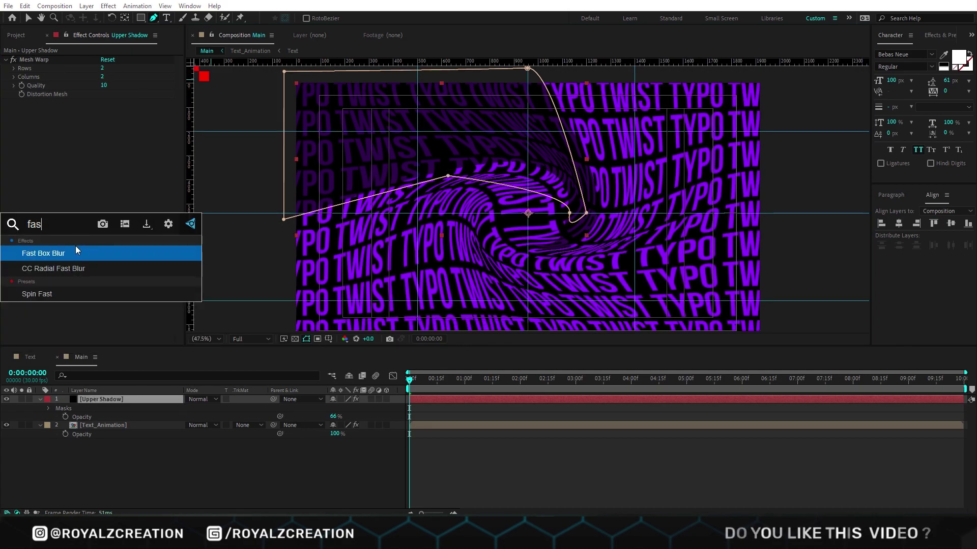
pyautogui.click(76, 248)
pyautogui.press('v')
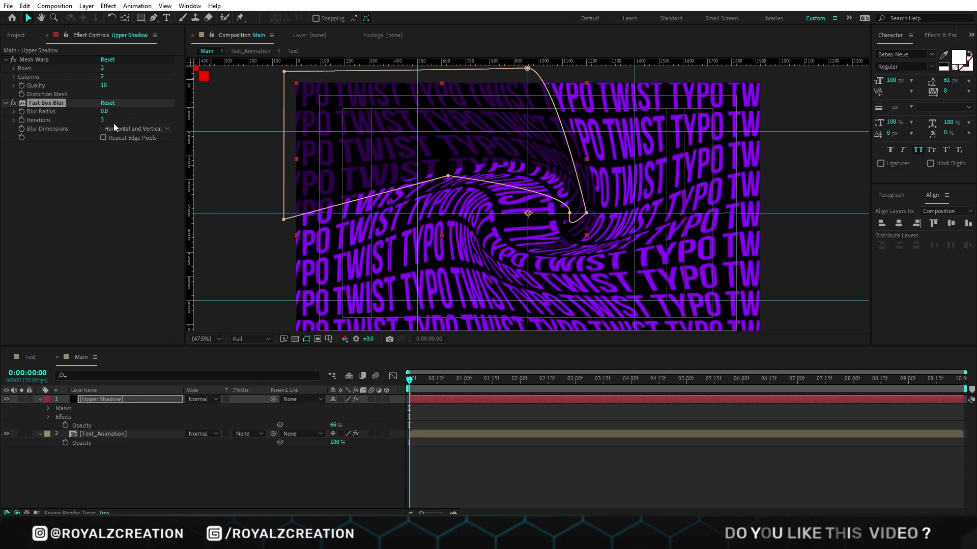
pyautogui.click(105, 111)
pyautogui.write('40')
pyautogui.press('Return')
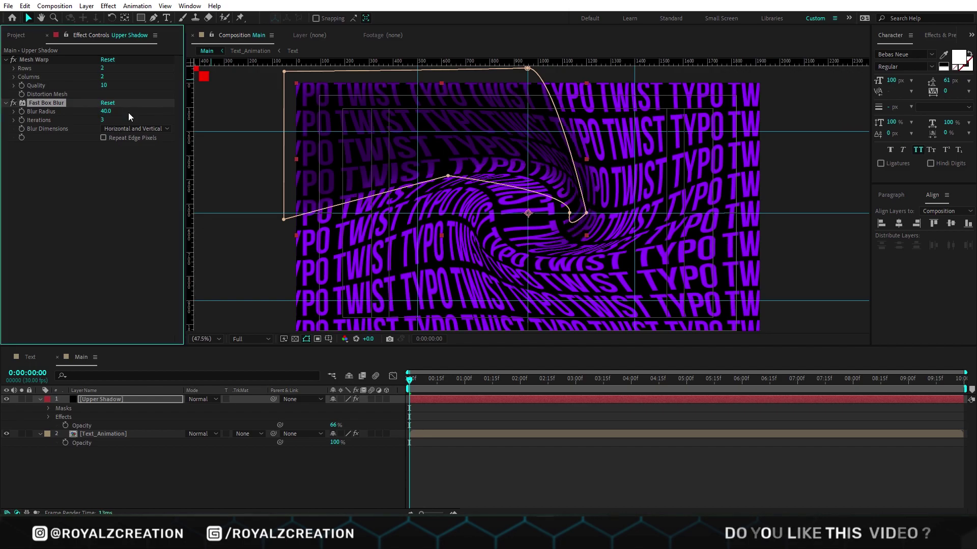
pyautogui.click(118, 169)
pyautogui.click(157, 486)
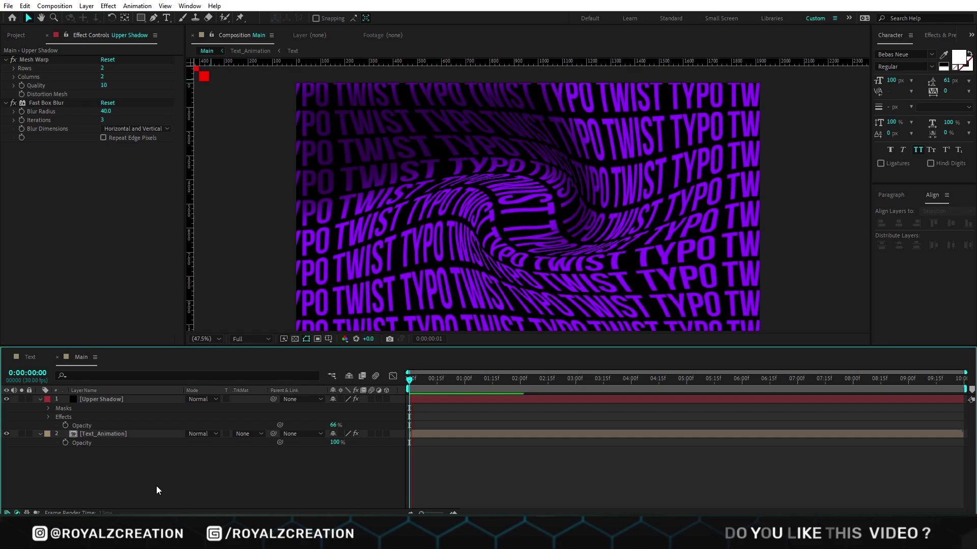
pyautogui.press('space')
pyautogui.press('space')
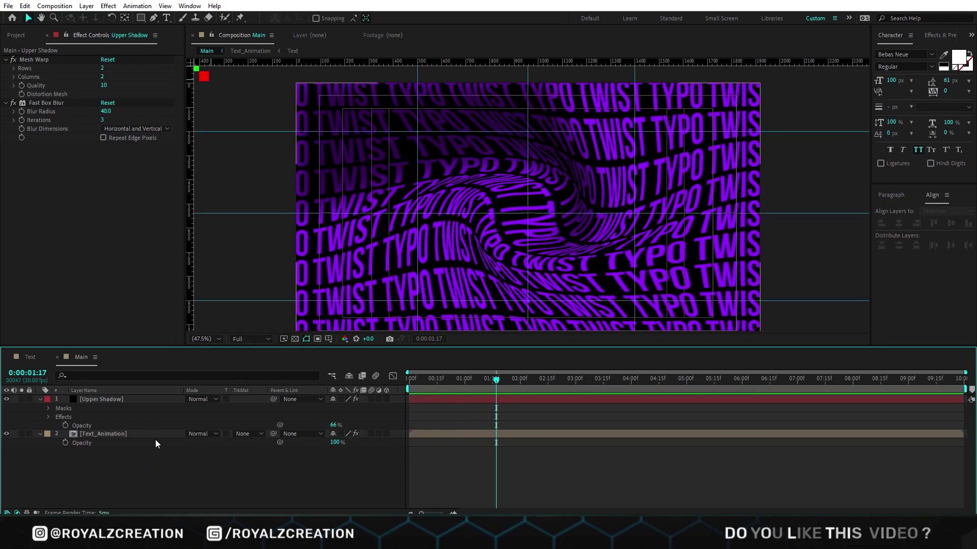
# Step: Scale the Upper Shadow layer to 105 × 109%
pyautogui.click(145, 399)
pyautogui.press('s')
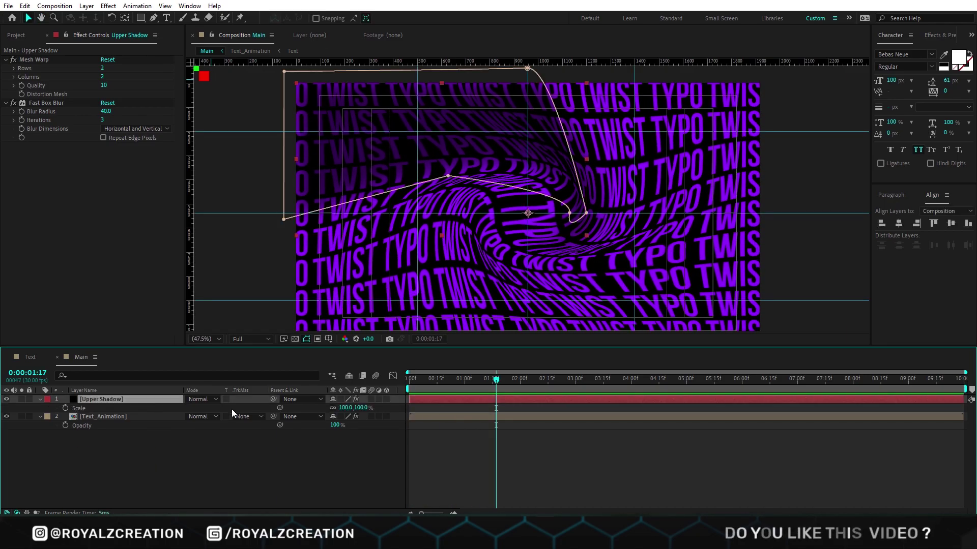
pyautogui.click(345, 408)
pyautogui.write('105')
pyautogui.press('Return')
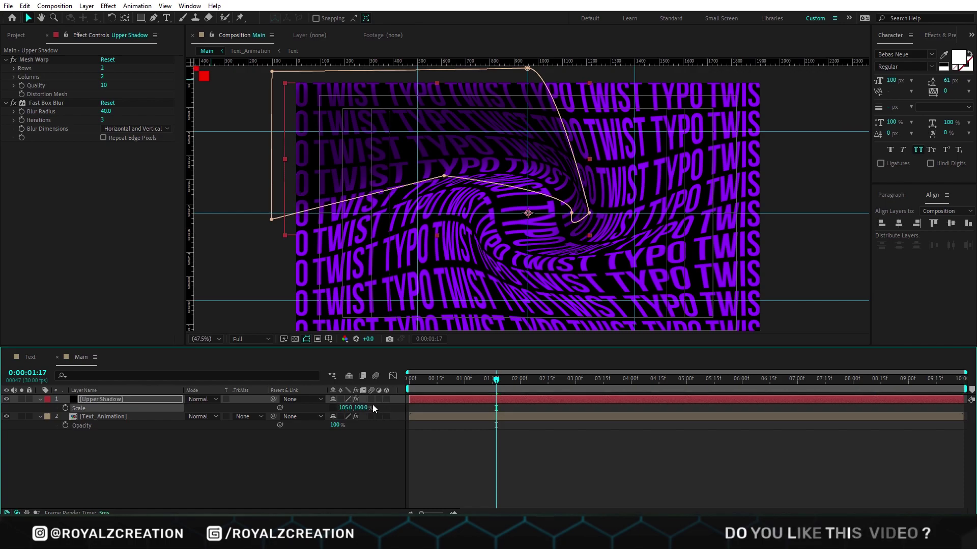
pyautogui.write('109')
pyautogui.press('Return')
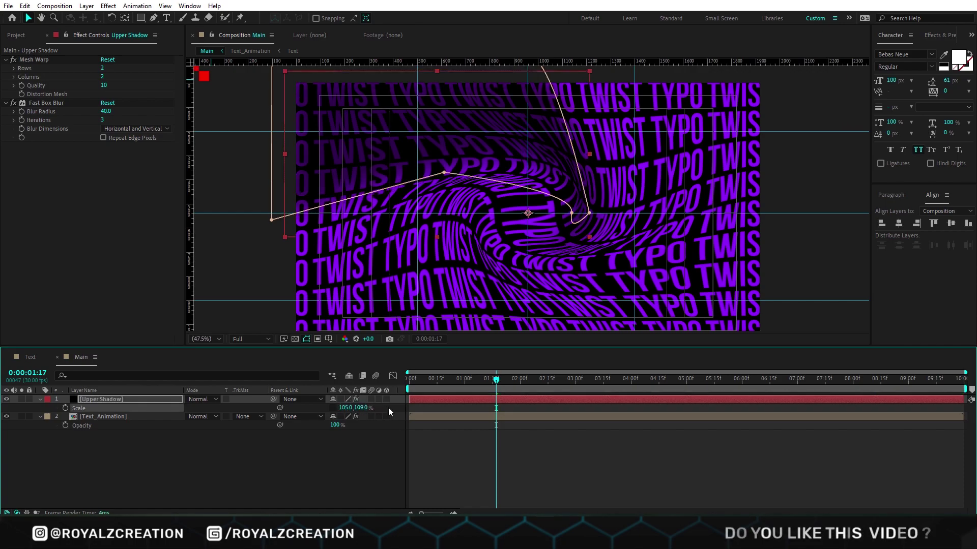
pyautogui.click(319, 453)
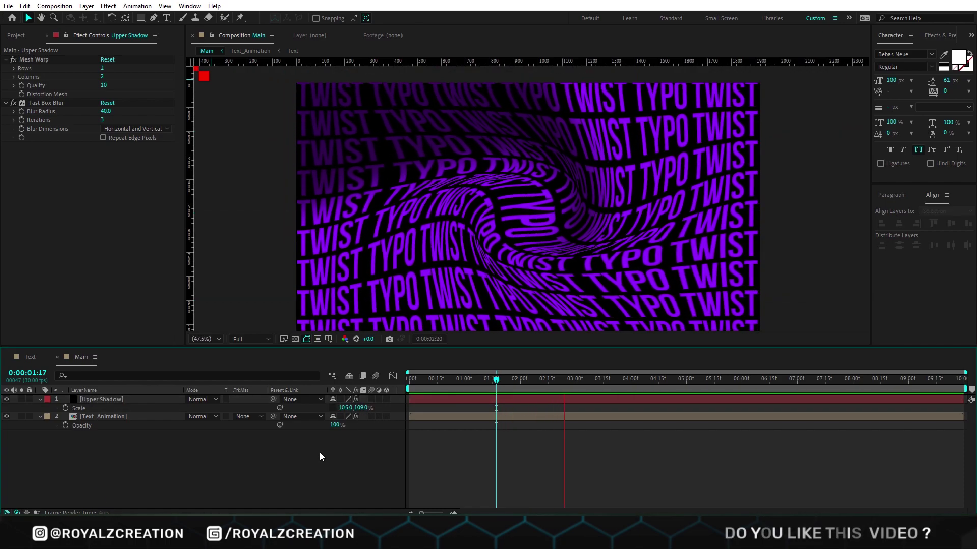
# Step: Duplicate the Upper Shadow layer and delete Mask 1 from the copy
pyautogui.press('space')
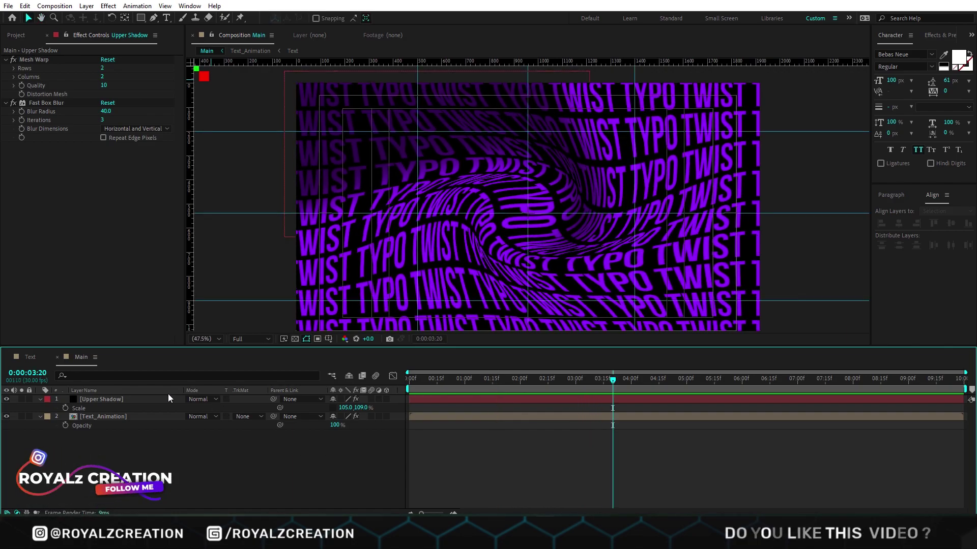
pyautogui.click(133, 397)
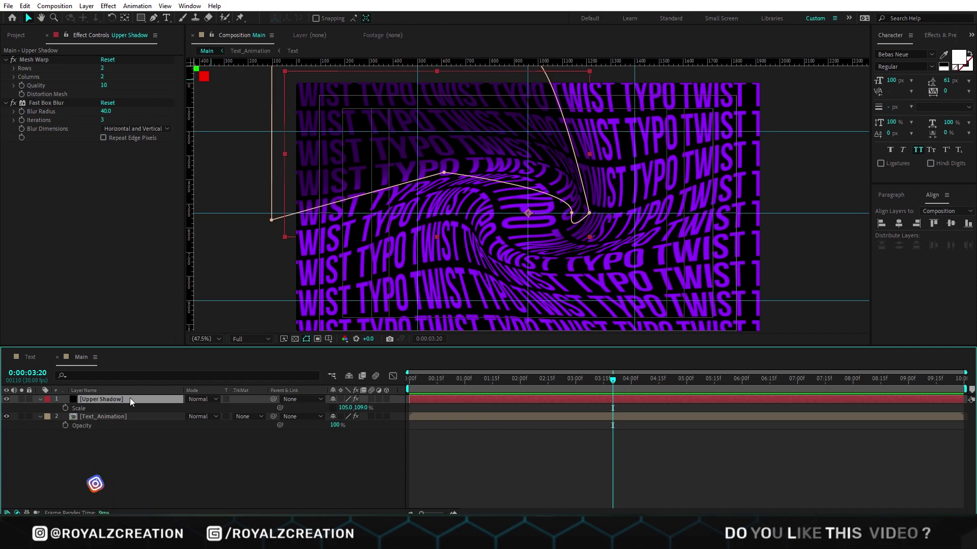
pyautogui.hotkey('ctrl', 'd')
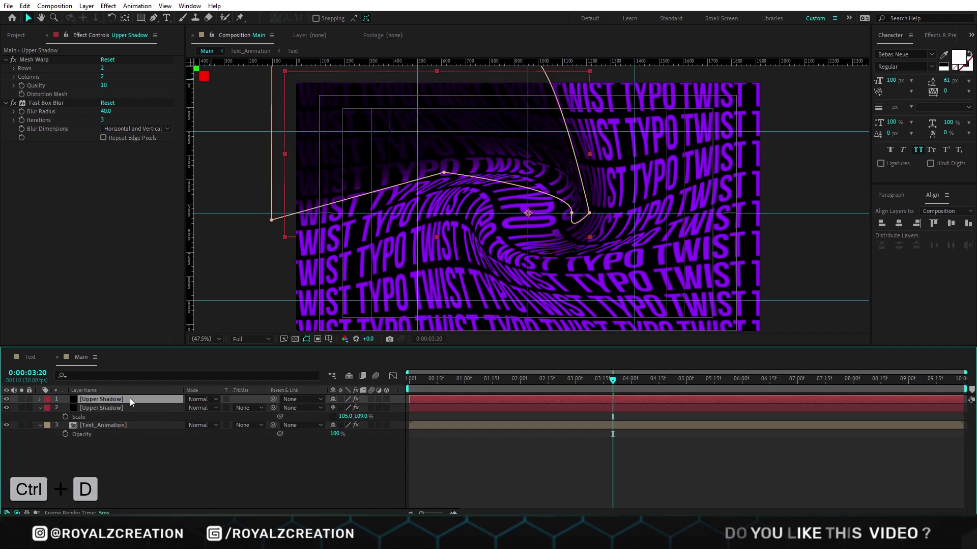
pyautogui.press('m')
pyautogui.click(117, 410)
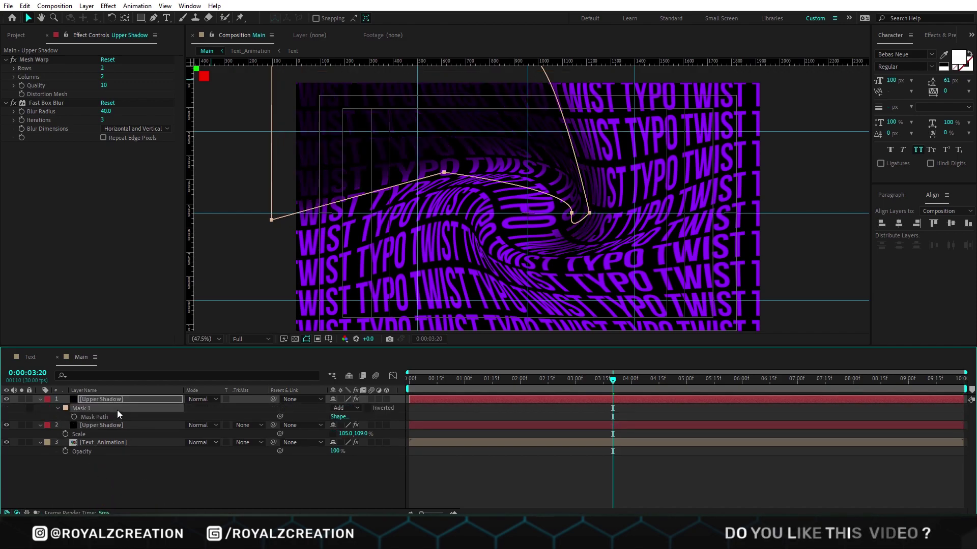
pyautogui.press('Delete')
# Step: Draw a closed Pen mask over the lower frame, curving its top edge along the twist
pyautogui.press('g')
pyautogui.click(286, 256)
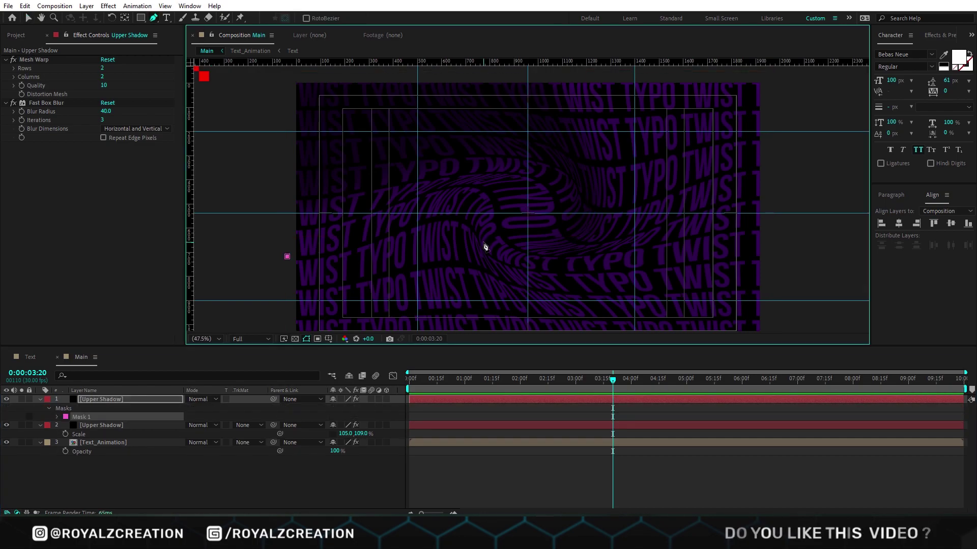
pyautogui.moveTo(482, 242); pyautogui.dragTo(498, 252)
pyautogui.moveTo(656, 251); pyautogui.dragTo(665, 245)
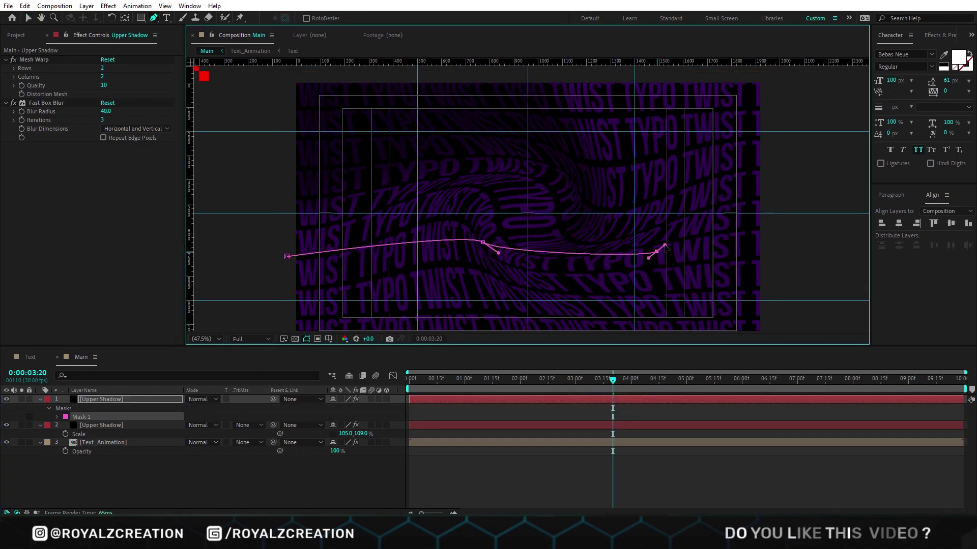
pyautogui.click(770, 239)
pyautogui.scroll(-3, 774, 281)
pyautogui.click(775, 271)
pyautogui.click(298, 273)
pyautogui.click(287, 273)
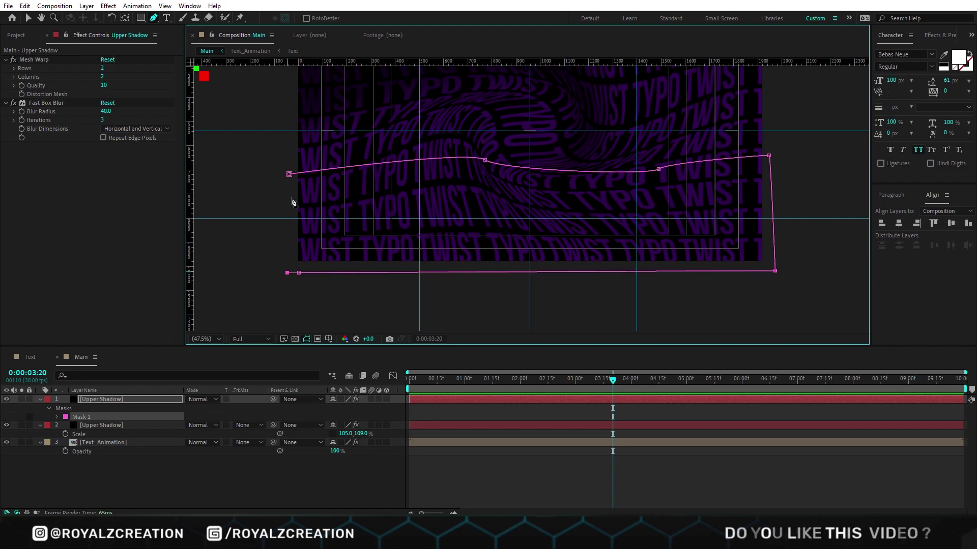
pyautogui.click(289, 174)
pyautogui.moveTo(381, 218)
pyautogui.mouseDown()
pyautogui.moveTo(375, 231)
pyautogui.moveTo(375, 204)
pyautogui.mouseUp()
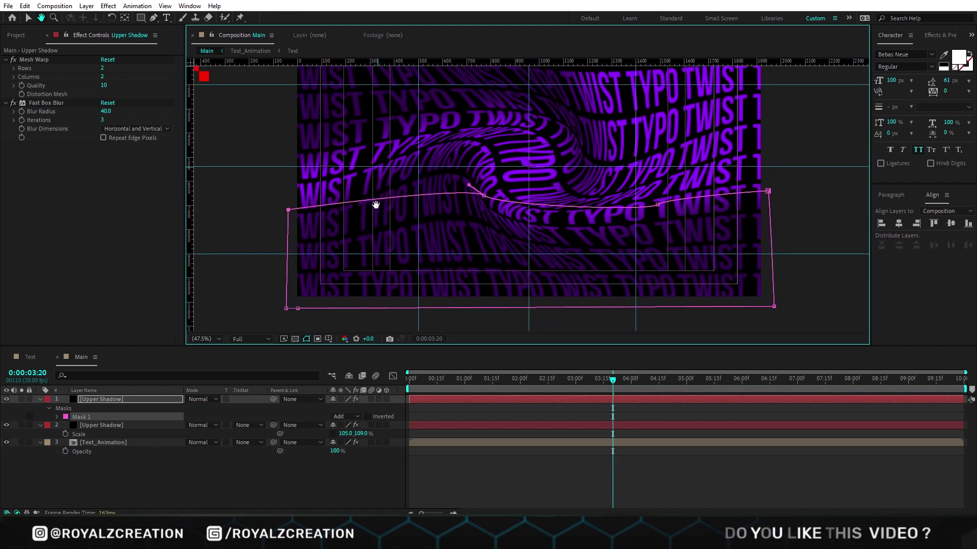
pyautogui.keyDown('shift'); pyautogui.click(140, 425); pyautogui.keyUp('shift')
# Step: Set the Opacity of both shadow layers to 60%
pyautogui.press('t')
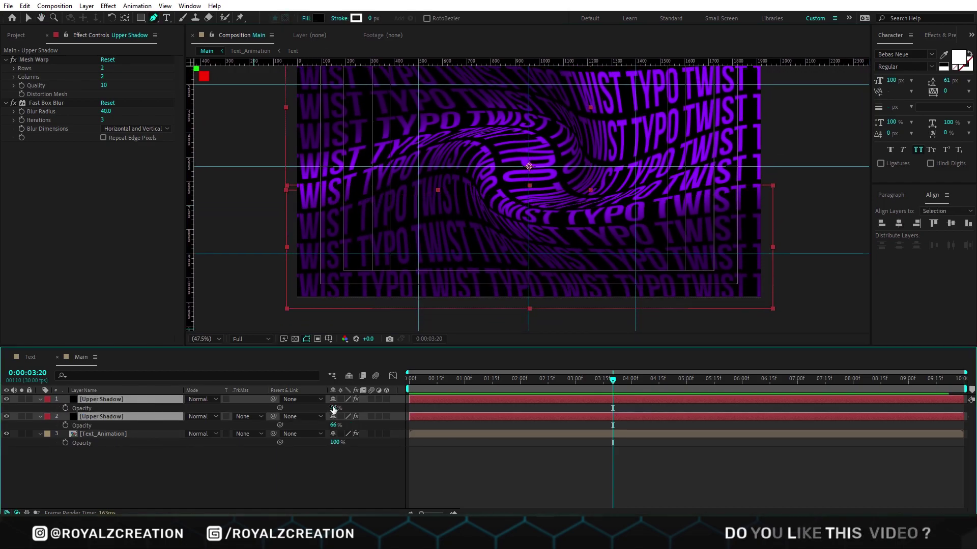
pyautogui.click(335, 408)
pyautogui.write('60')
pyautogui.press('Return')
# Step: Reshape the lower mask by lowering its left point and nudging the middle point up
pyautogui.click(453, 472)
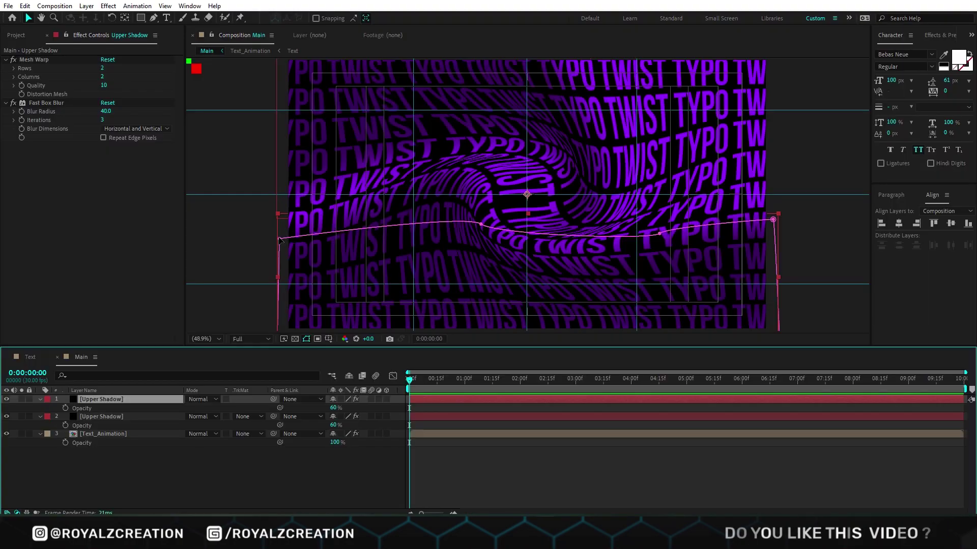
pyautogui.moveTo(279, 239); pyautogui.dragTo(277, 262)
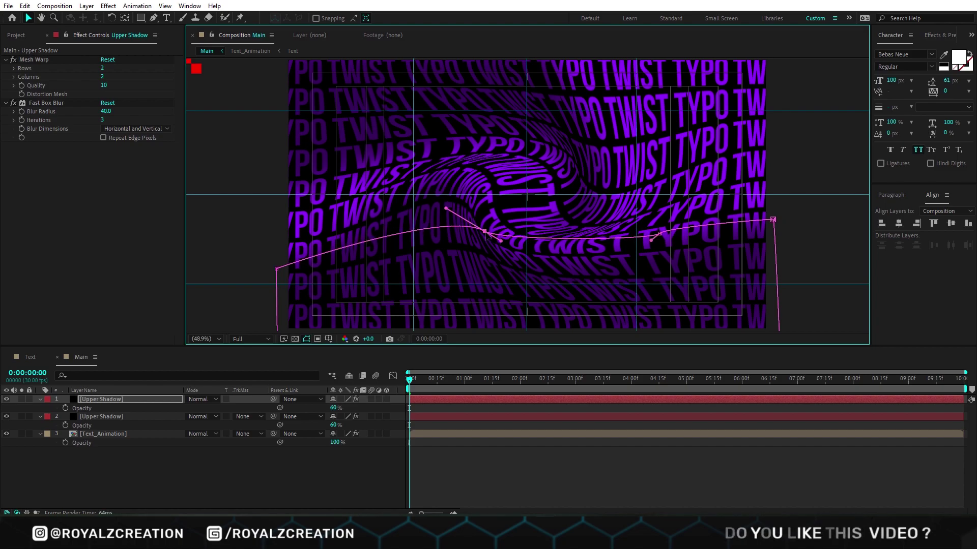
pyautogui.moveTo(484, 236); pyautogui.dragTo(487, 234)
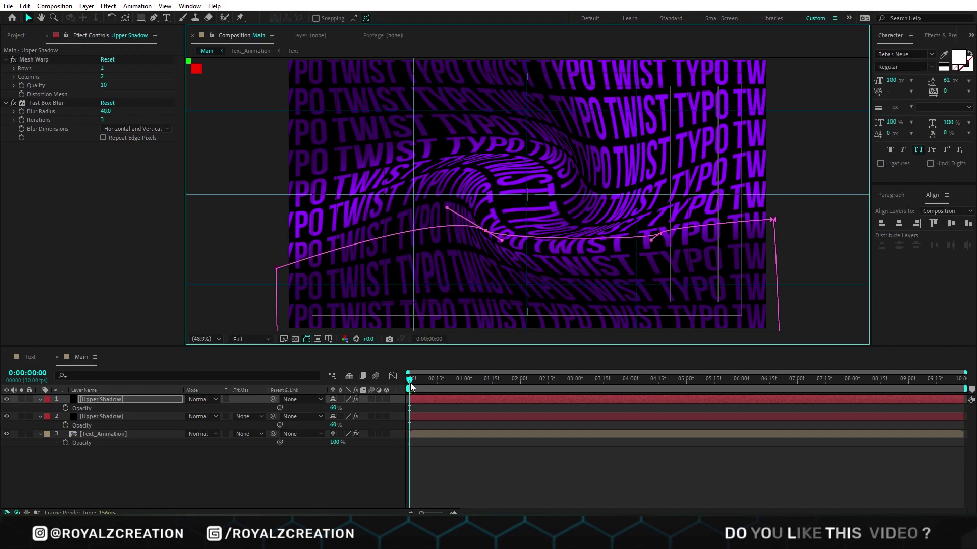
pyautogui.click(410, 385)
pyautogui.press('space')
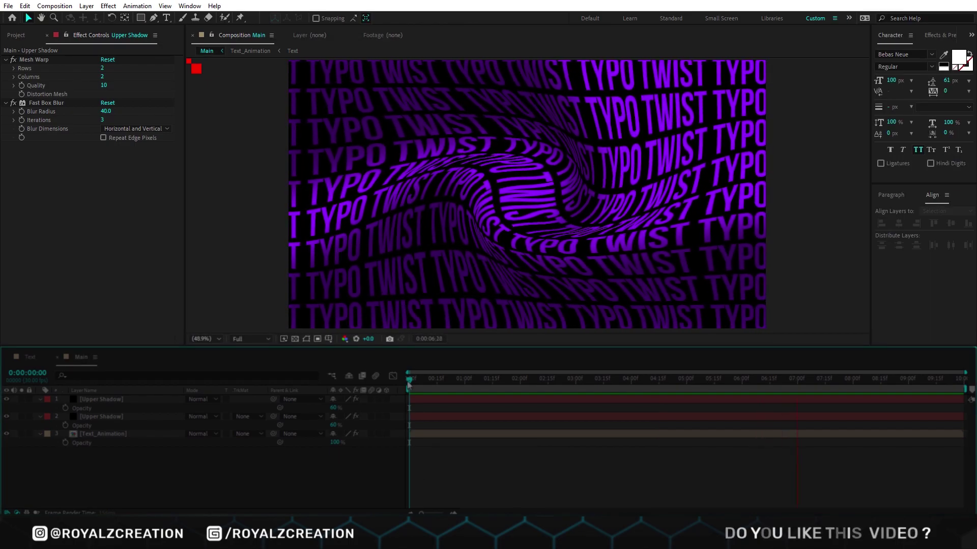
pyautogui.click(410, 380)
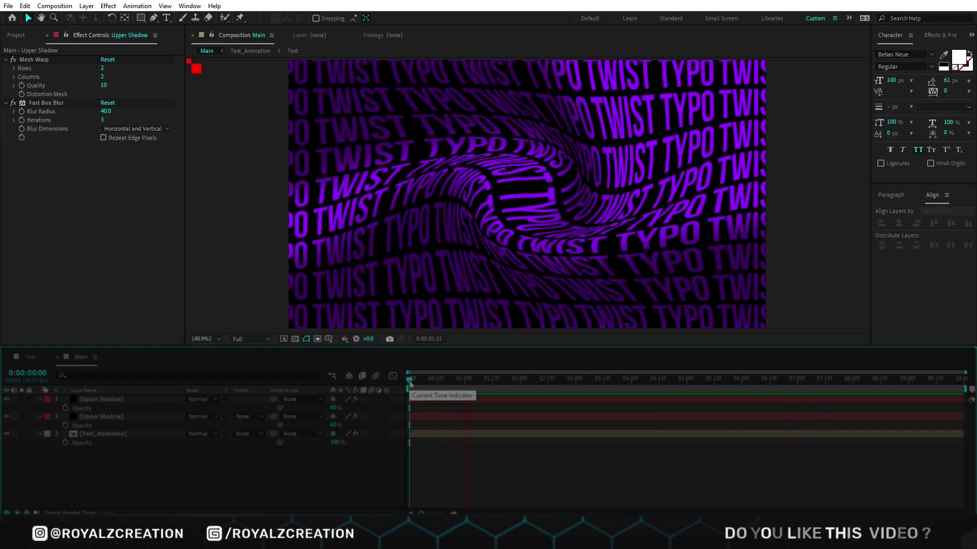